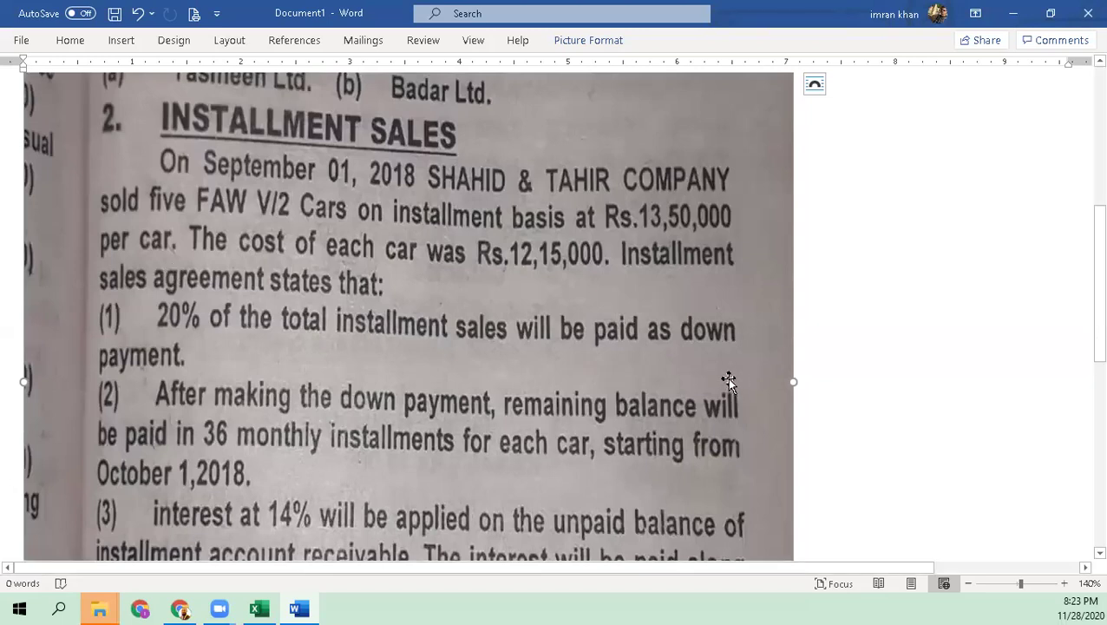
- Switch to the Excel workbook and enter the label I S in cell B3, beside the sales price per car
left_click(258, 609)
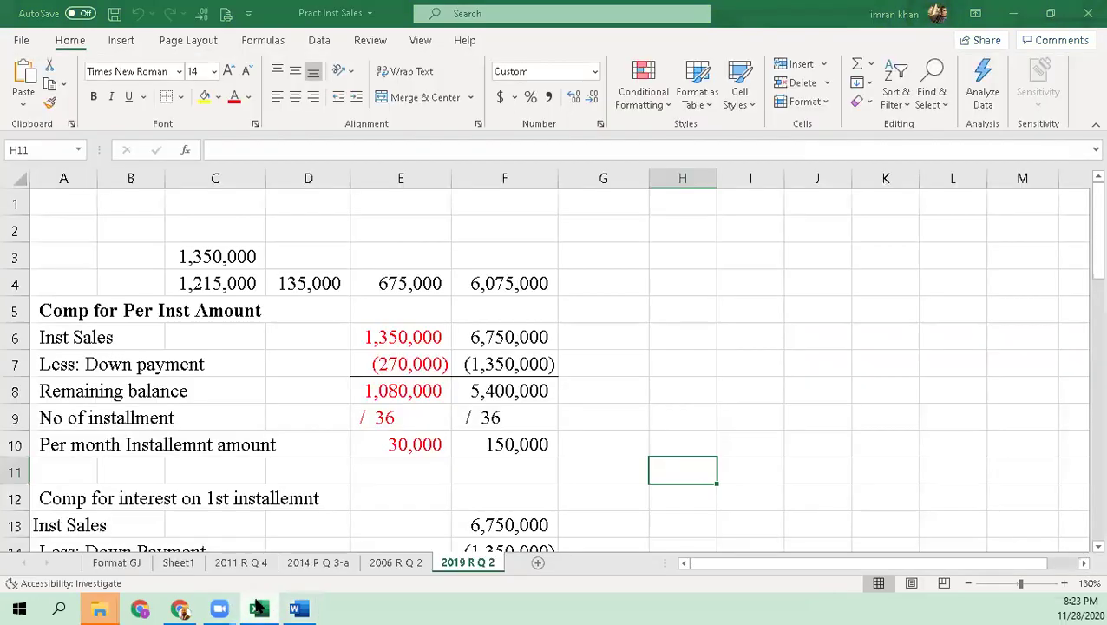
scroll(499, 404, "down", 2)
scroll(499, 405, "down", 11)
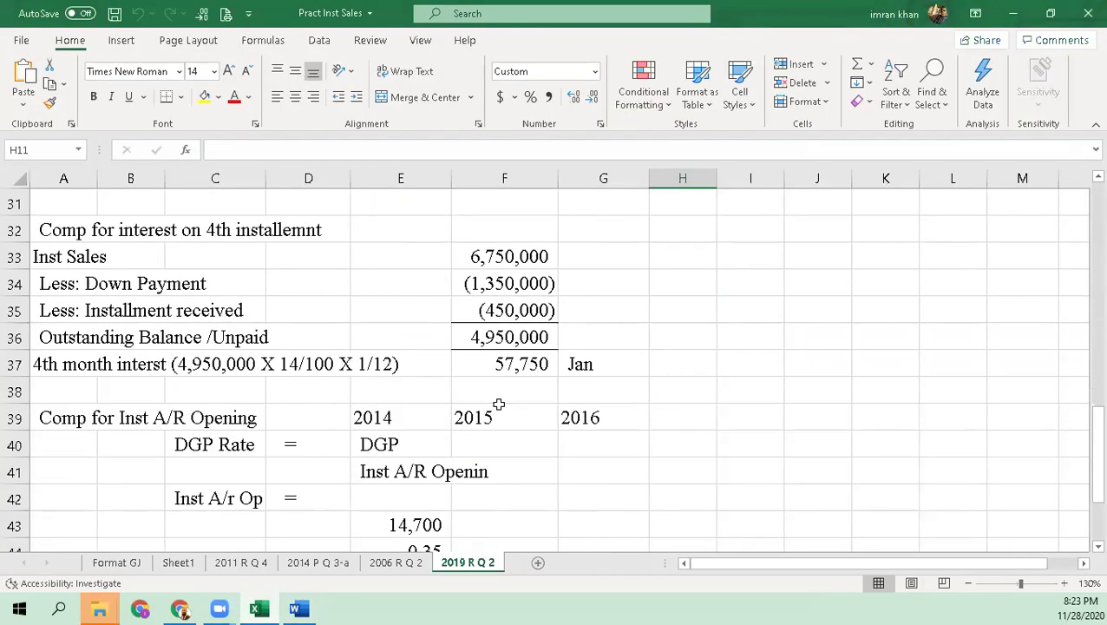
scroll(499, 405, "up", 13)
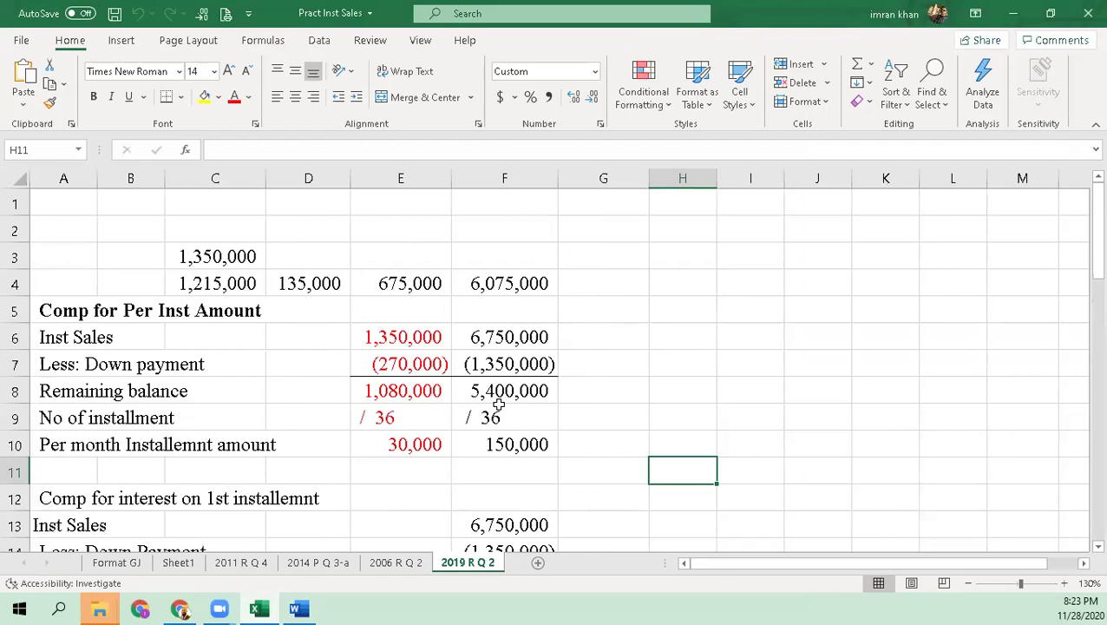
left_click(234, 257)
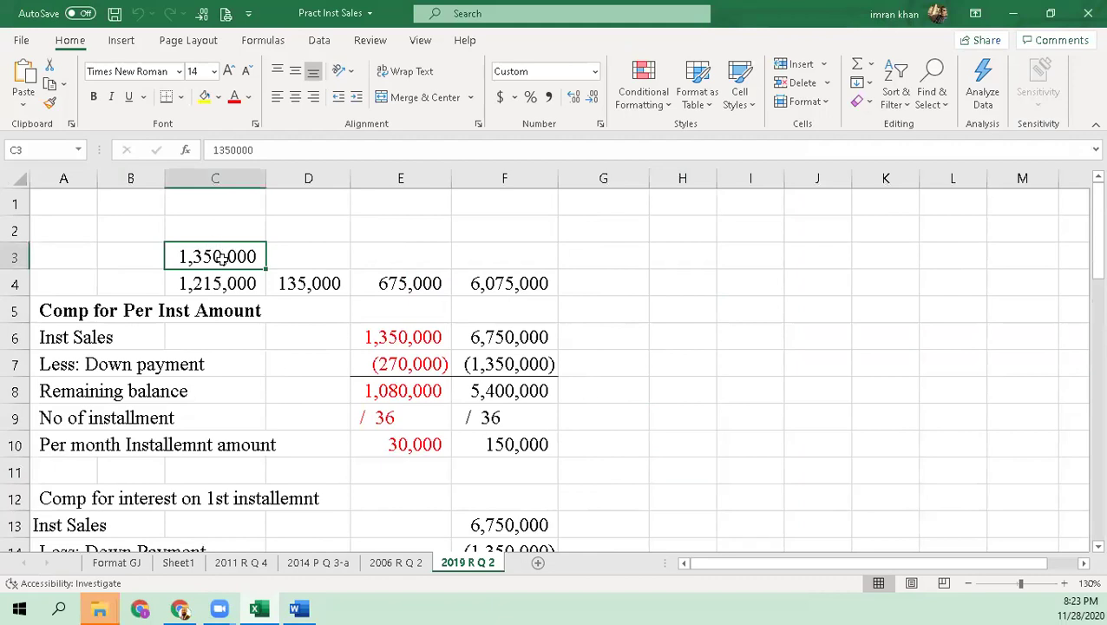
key("Left")
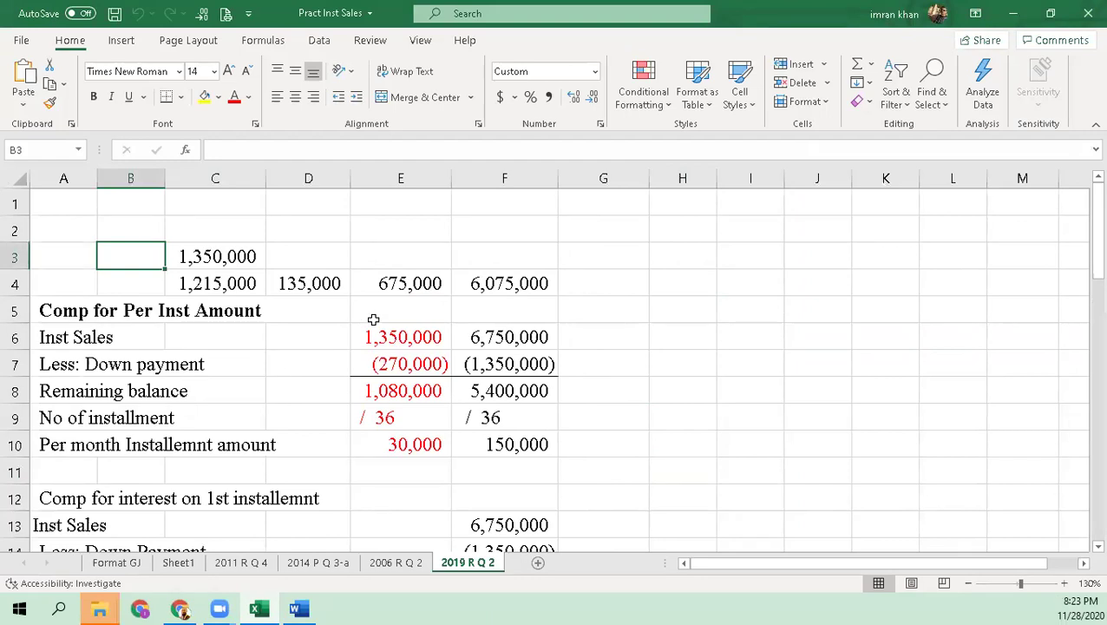
type("I S")
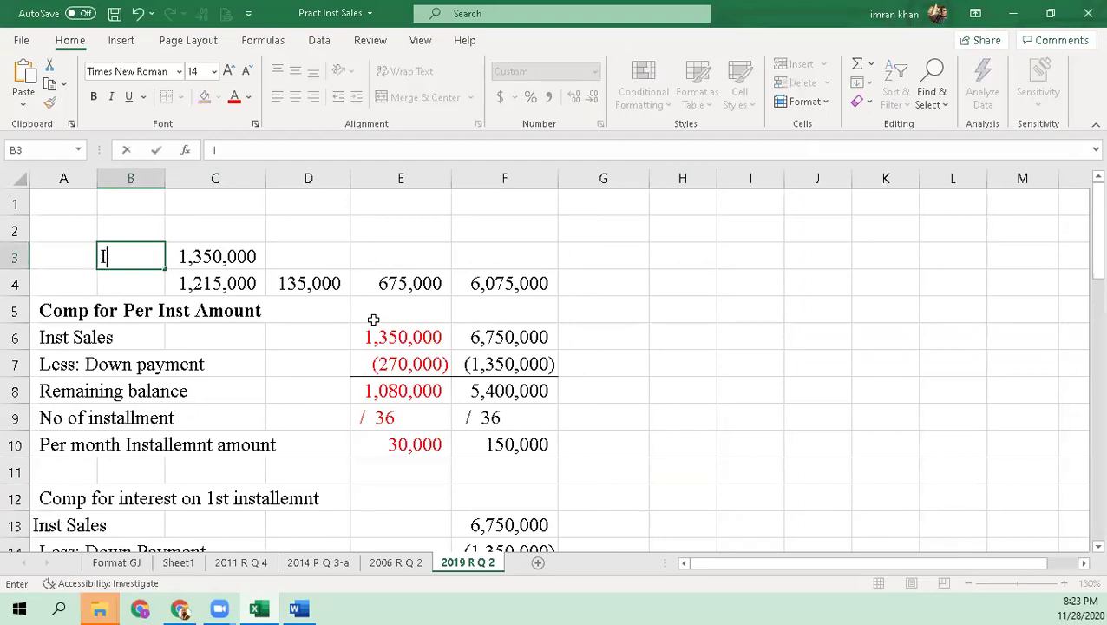
key("Return")
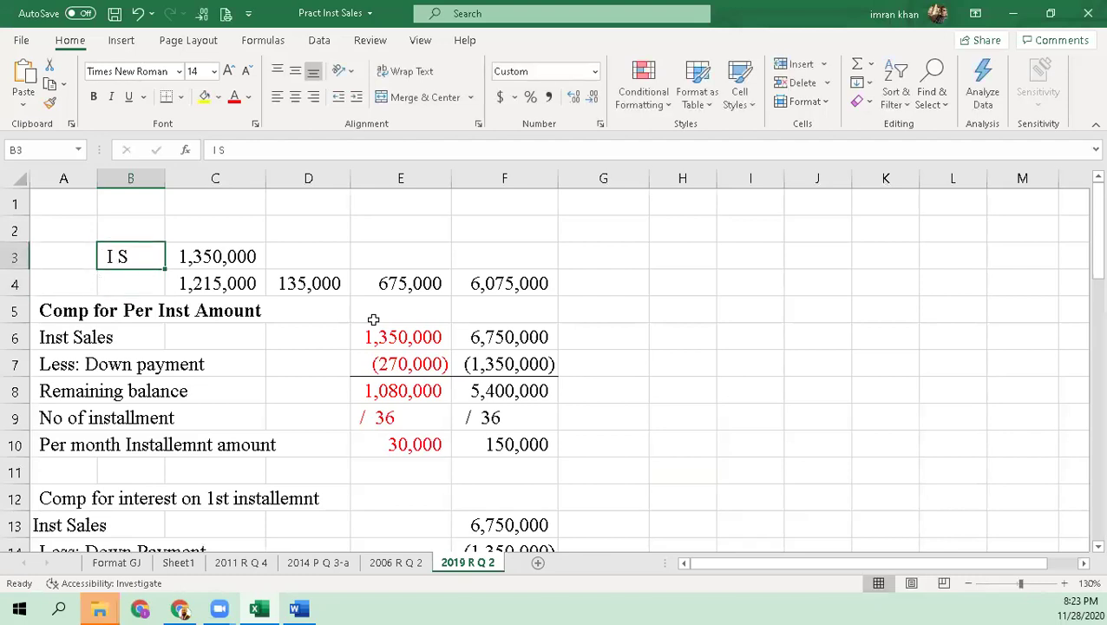
- Check the car cost in the Word question, then label it C I S in cell B4 of the Excel sheet
key("Right")
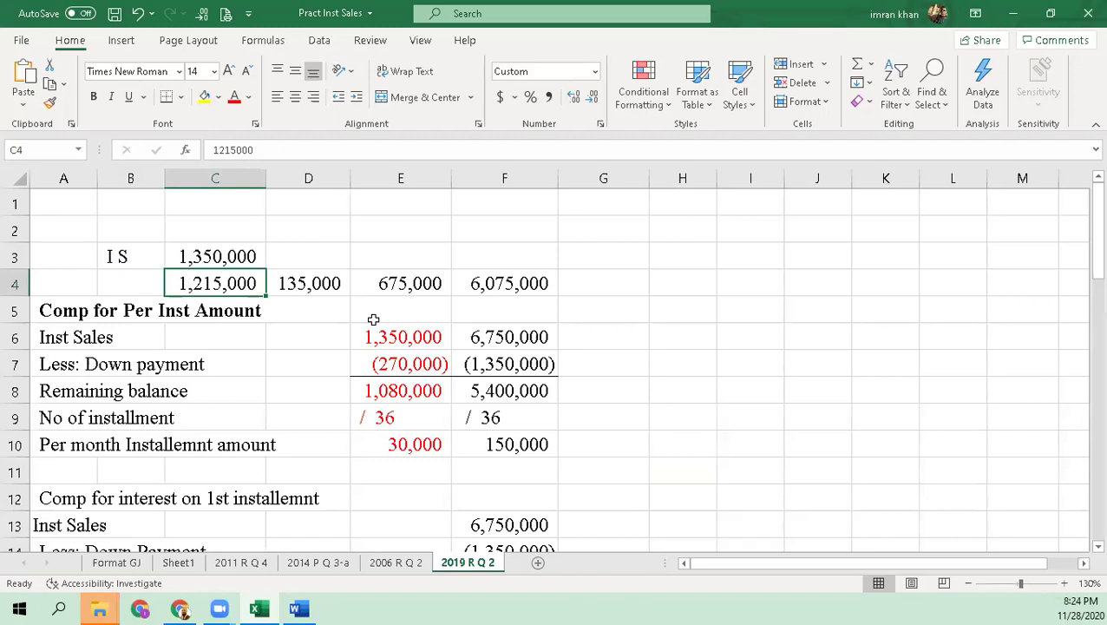
key("alt+Tab")
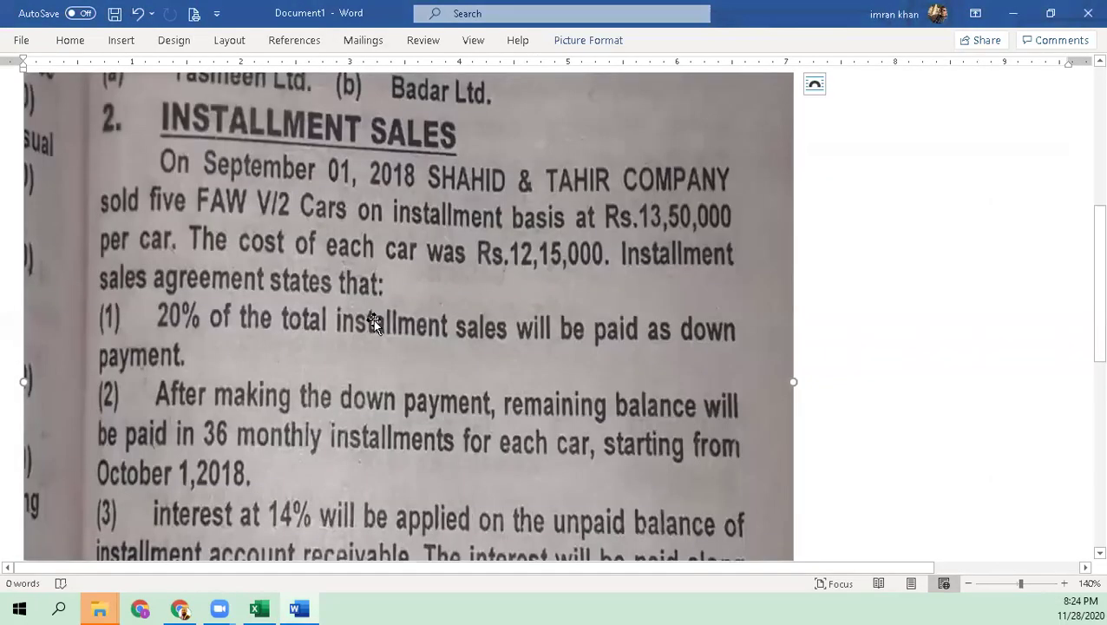
key("alt+Tab")
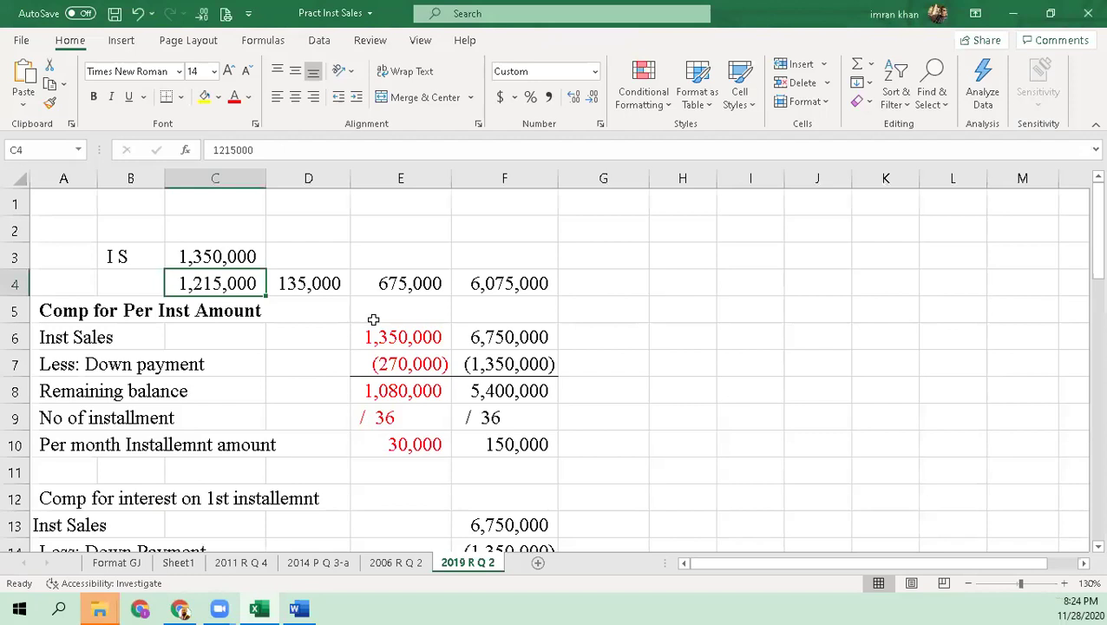
key("Left")
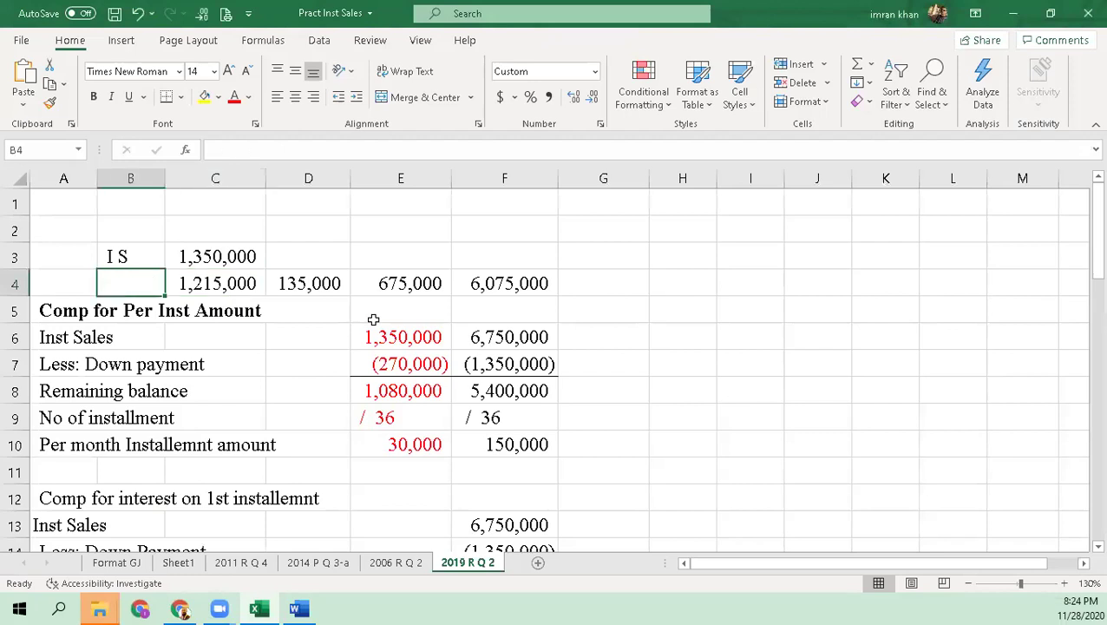
type("C I S")
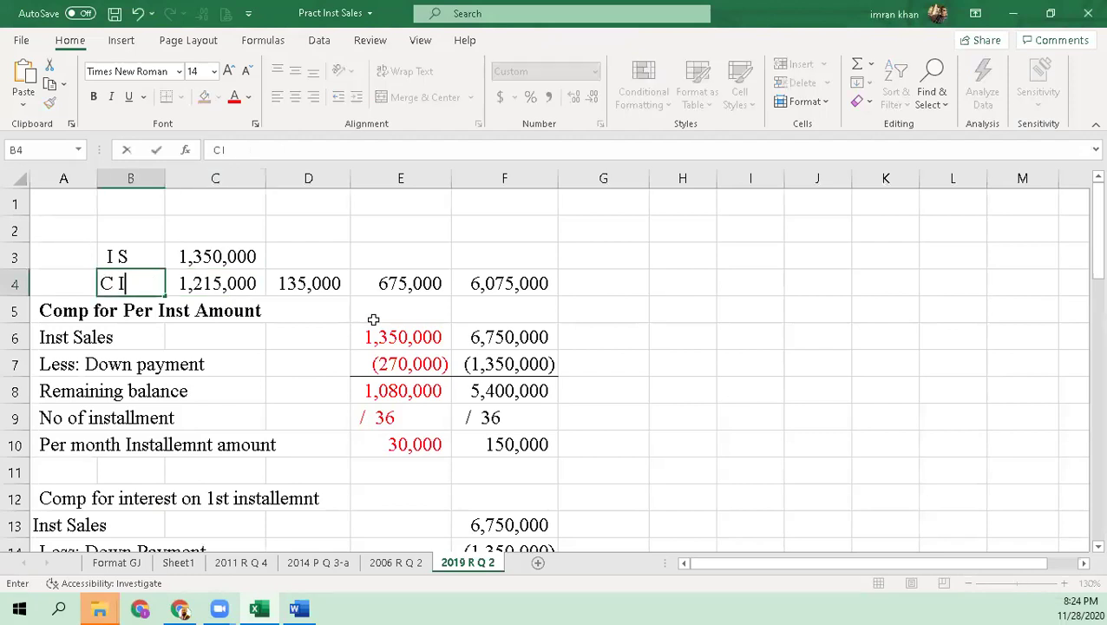
key("Return")
- Examine the per-car sales and cost amounts in C3 and C4 and the formula in cell D4
key("Up")
key("Up")
key("Right")
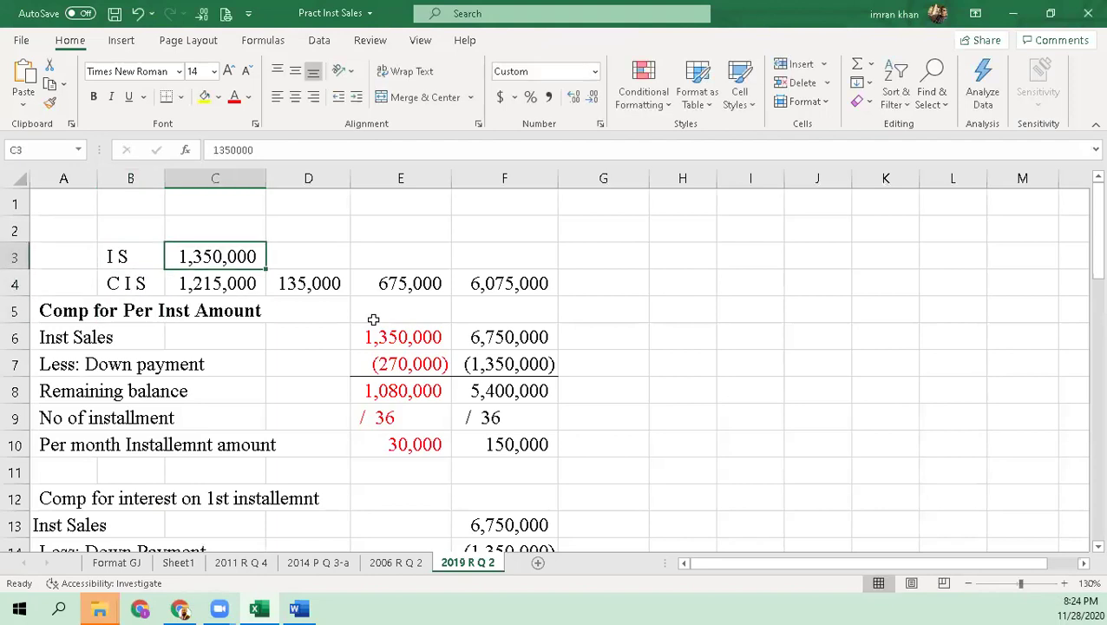
key("Down")
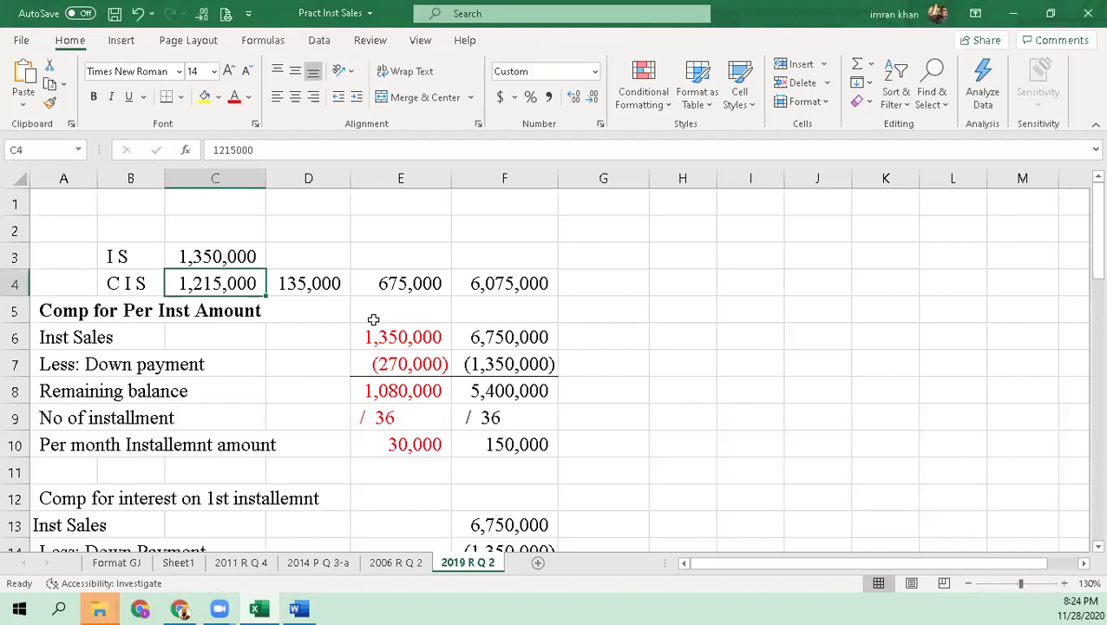
key("Right")
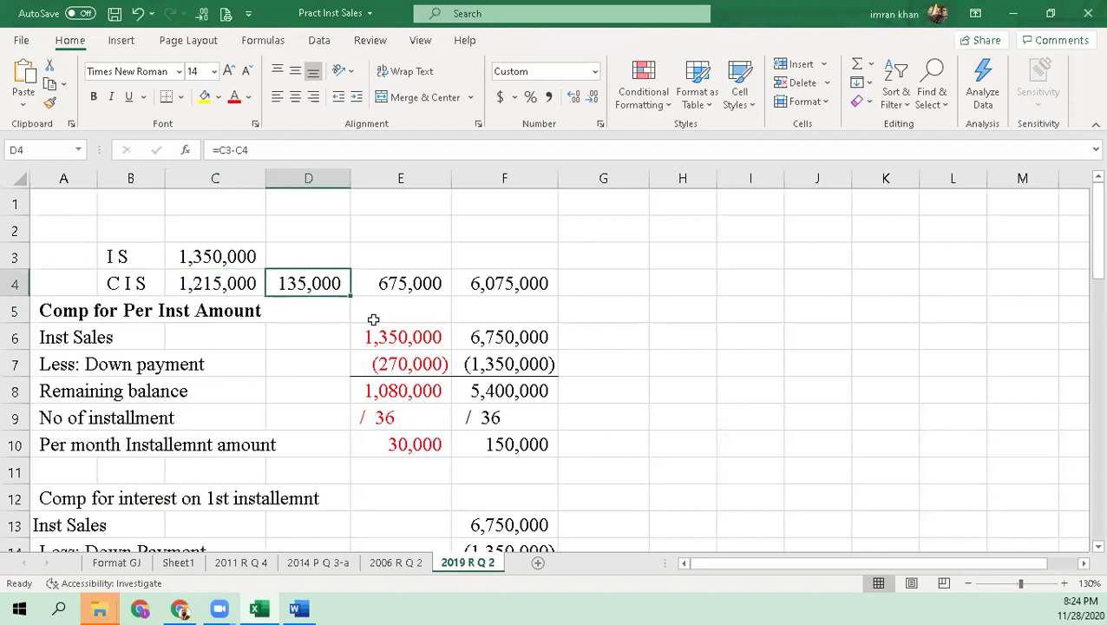
key("F2")
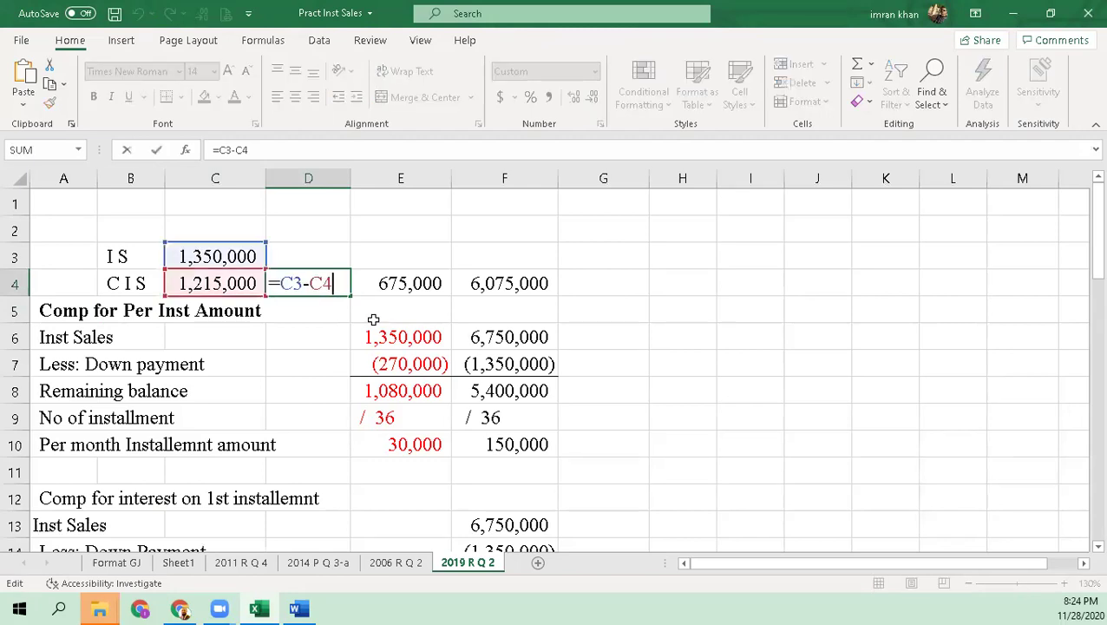
key("Escape")
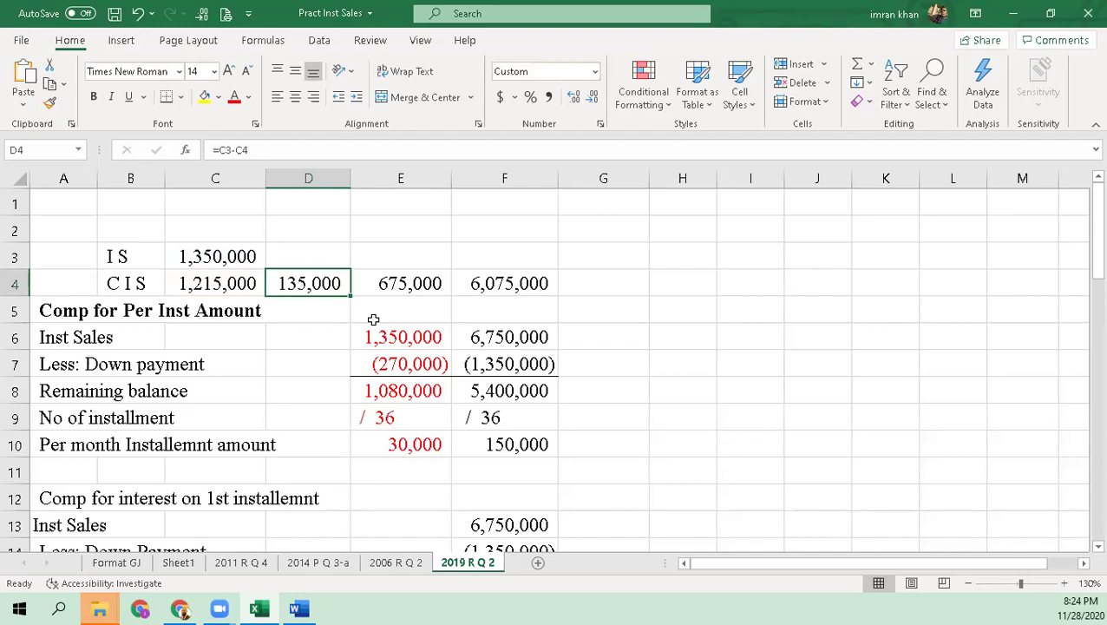
key("Left")
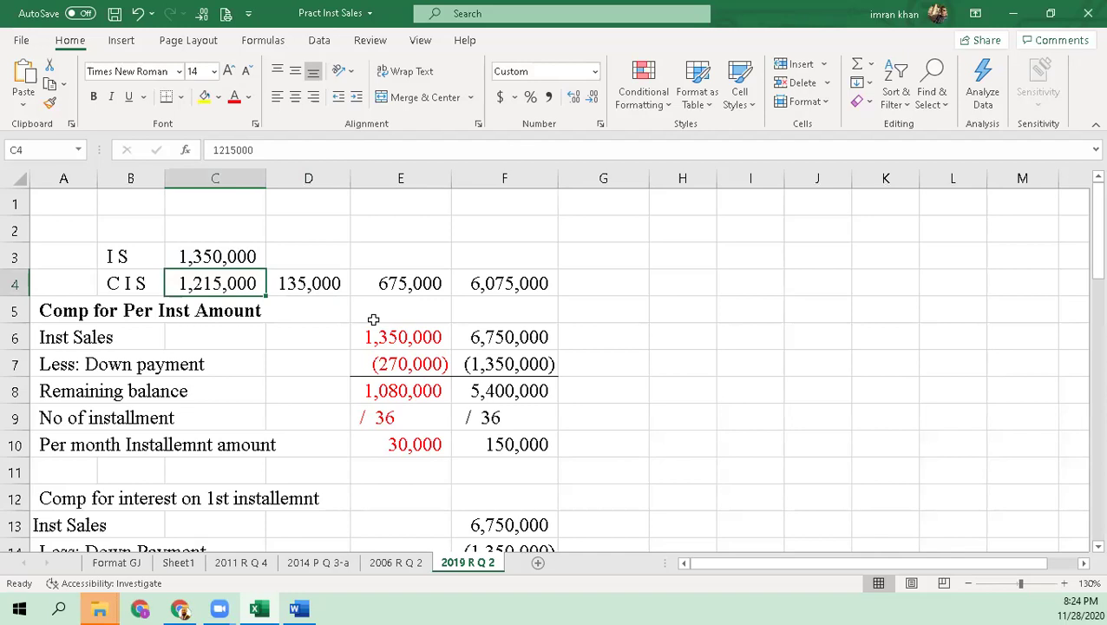
key("Right")
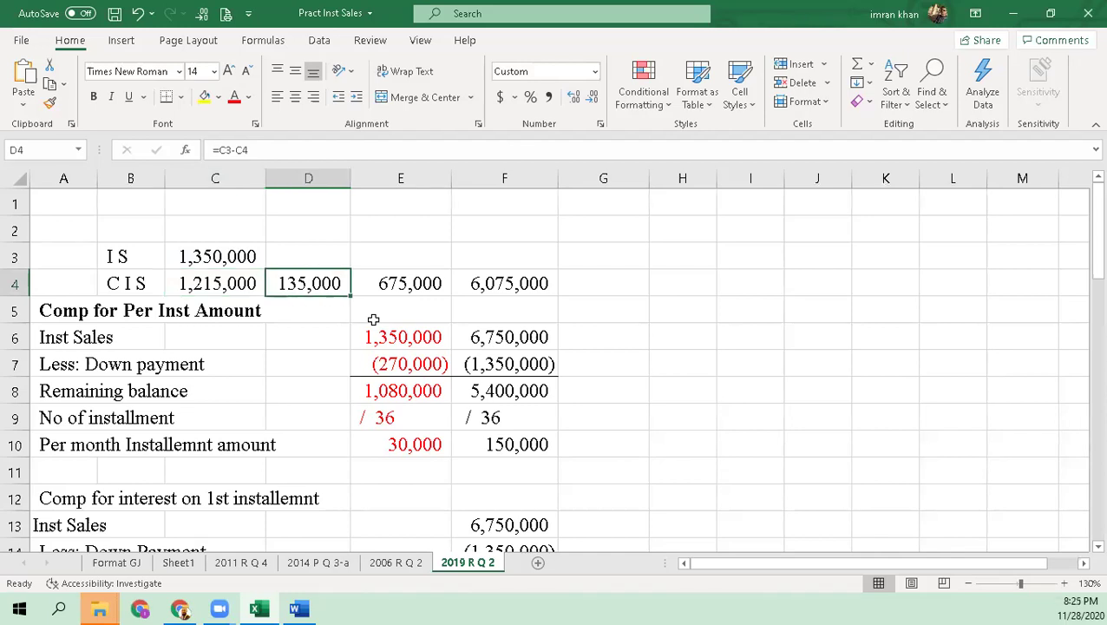
key("Left")
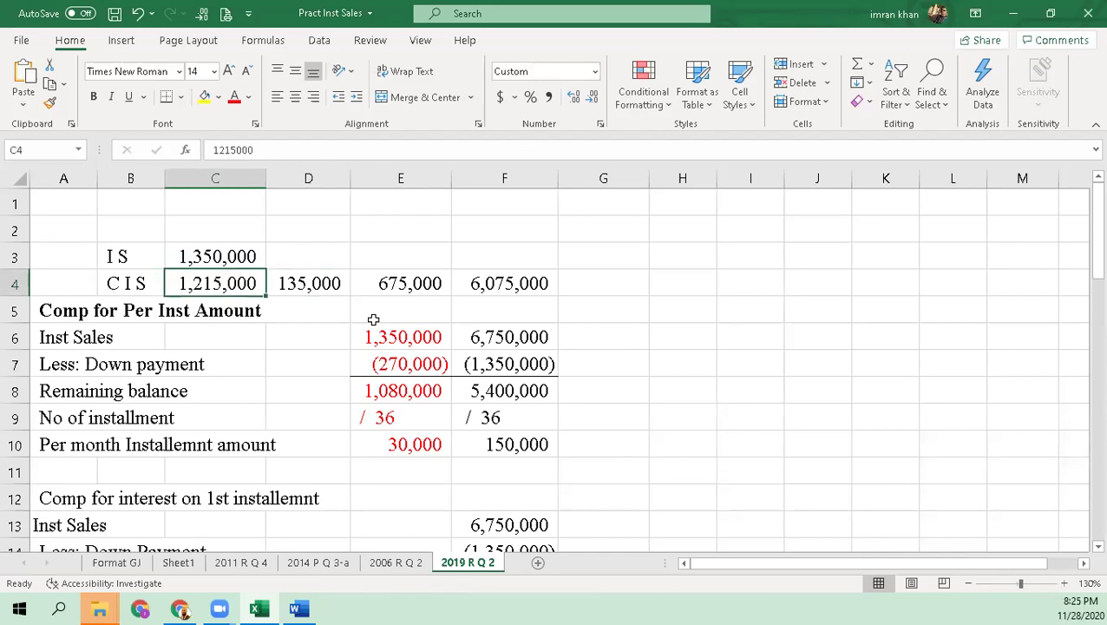
key("Up")
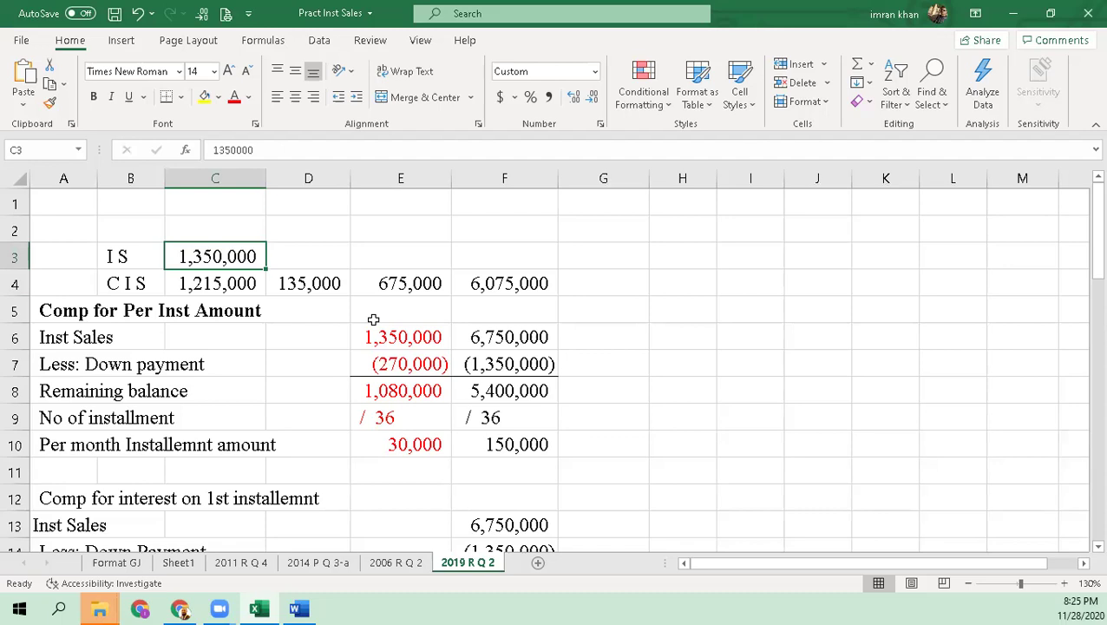
key("Down")
key("Right")
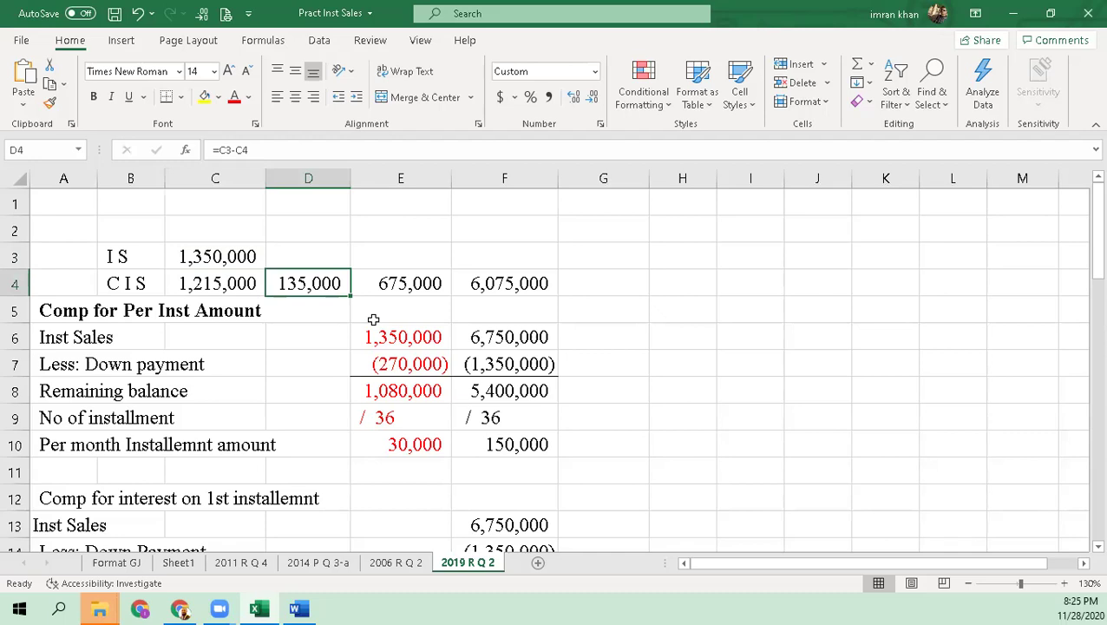
- Inspect the formula in cell E4 and compare it with the per-car amount in D4
key("Right")
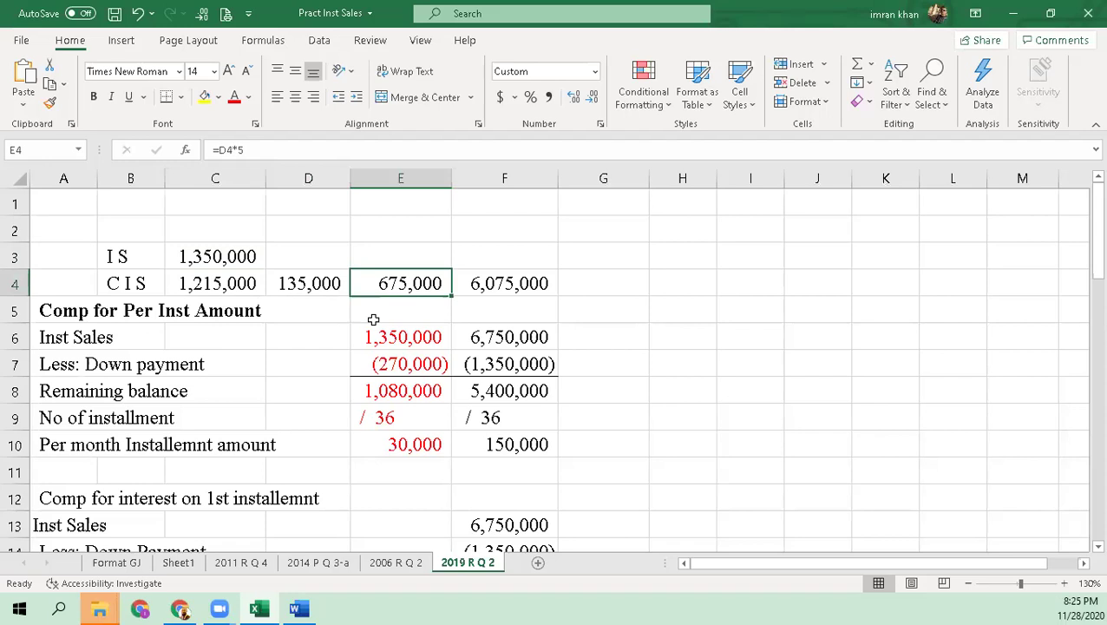
key("F2")
key("Escape")
key("Left")
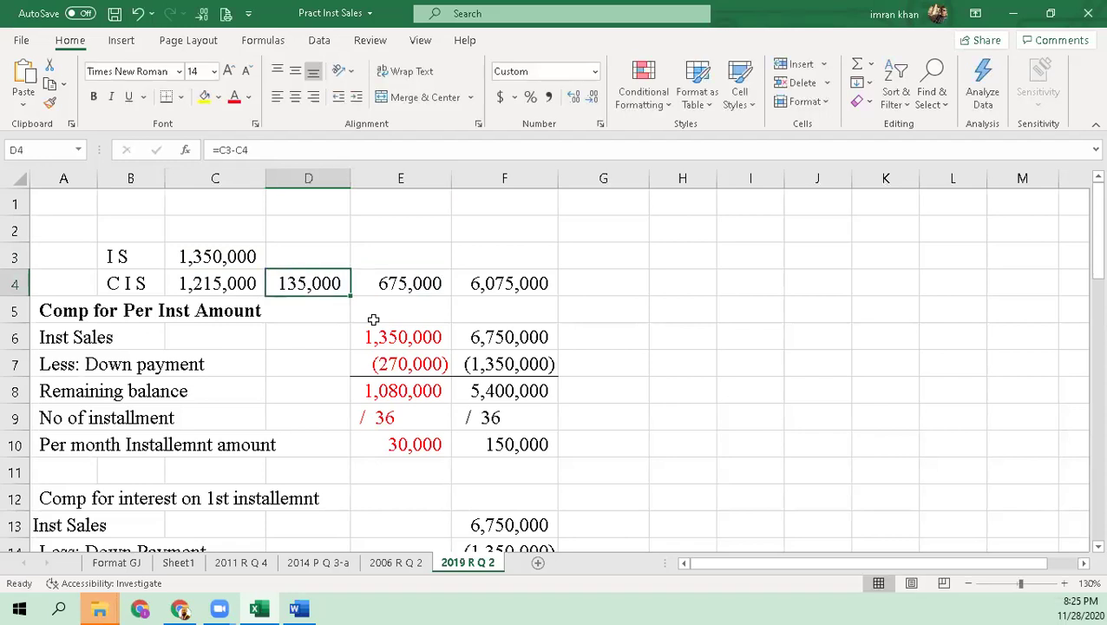
key("F2")
key("Escape")
key("Right")
key("F2")
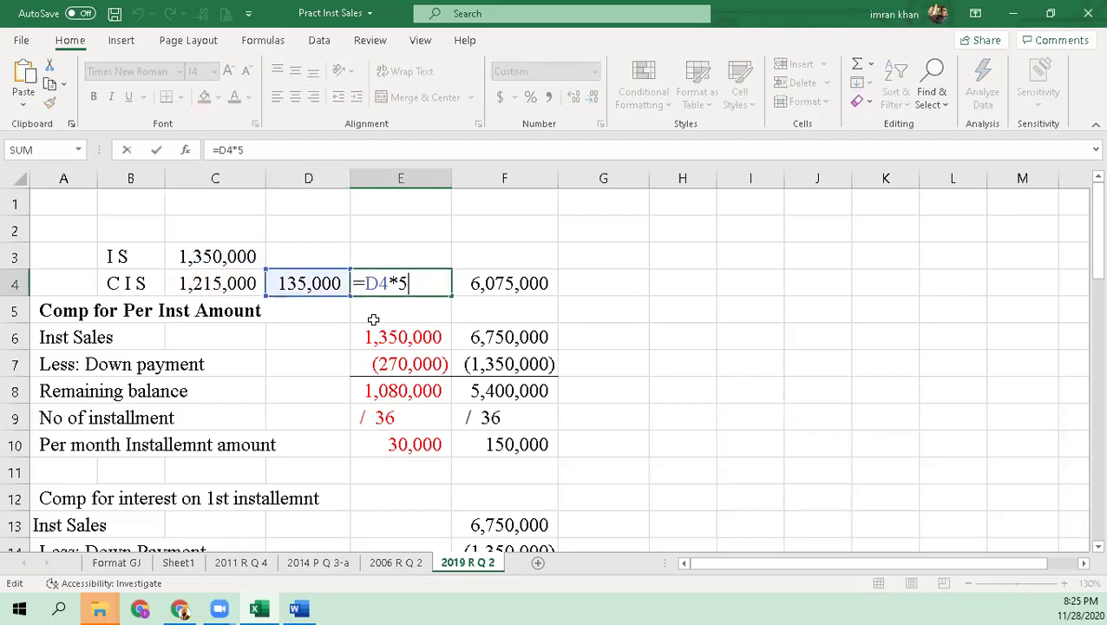
key("Escape")
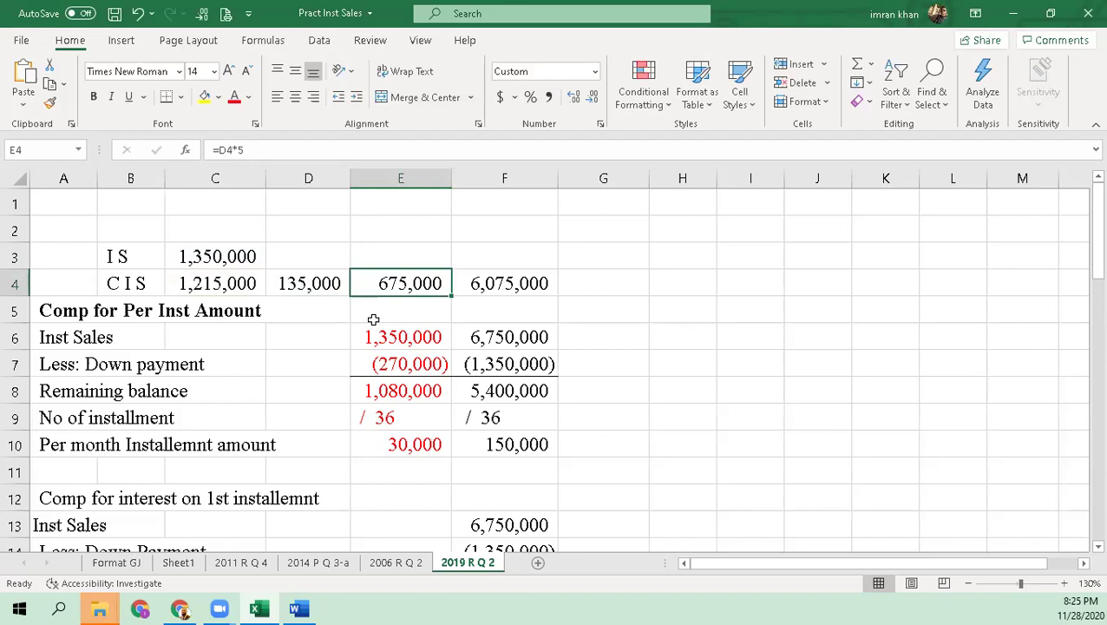
- Inspect the formula in cell F4 and trace it back to the per-car cost in C4
key("Right")
key("F2")
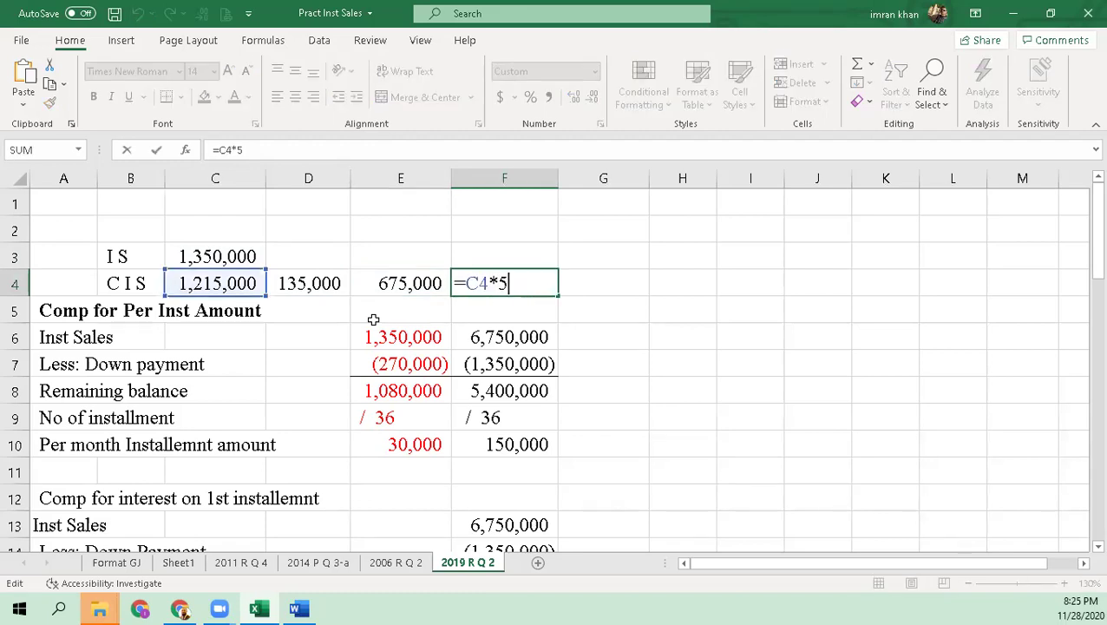
key("Escape")
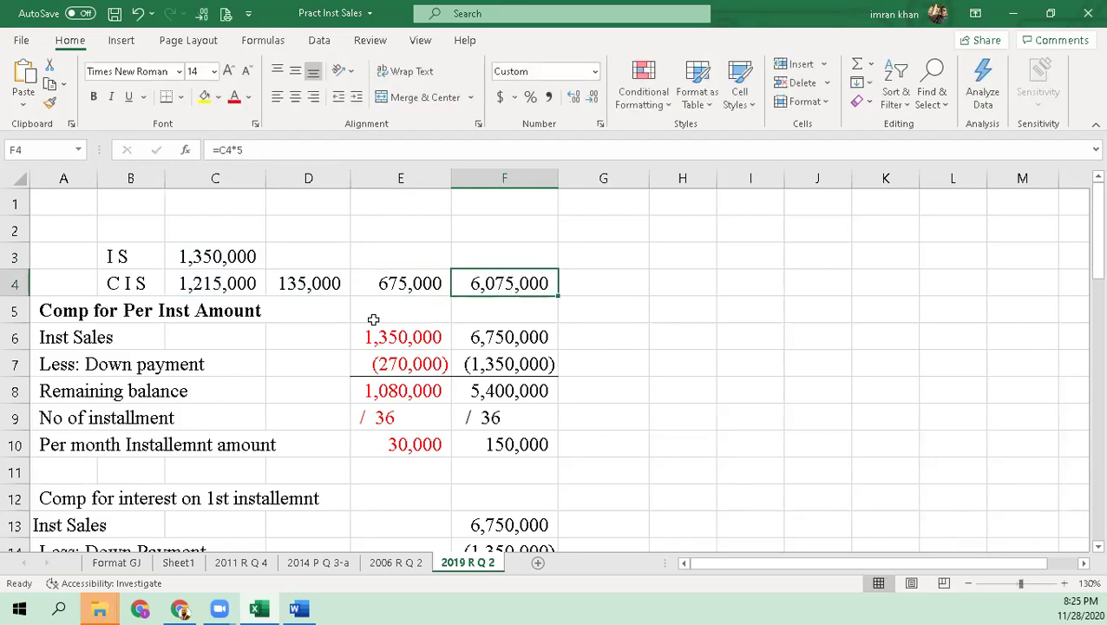
key("F2")
key("Escape")
key("Left")
key("Left")
key("Left")
key("Right")
key("Right")
key("Right")
key("Right")
key("F2")
key("Escape")
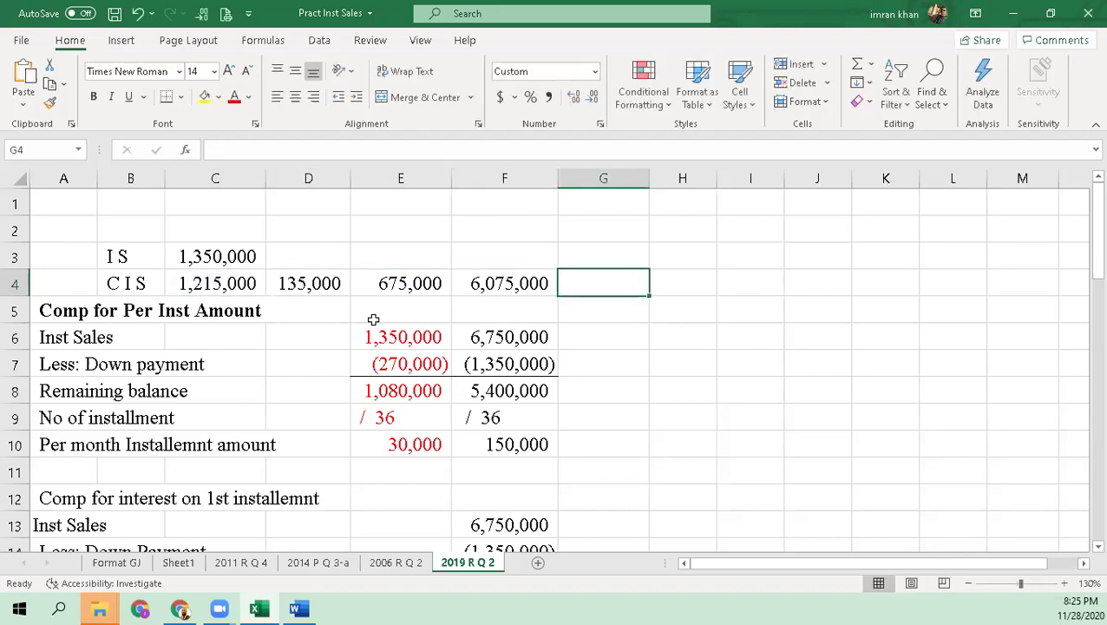
key("Left")
key("F2")
key("Left")
key("Left")
key("Left")
key("Left")
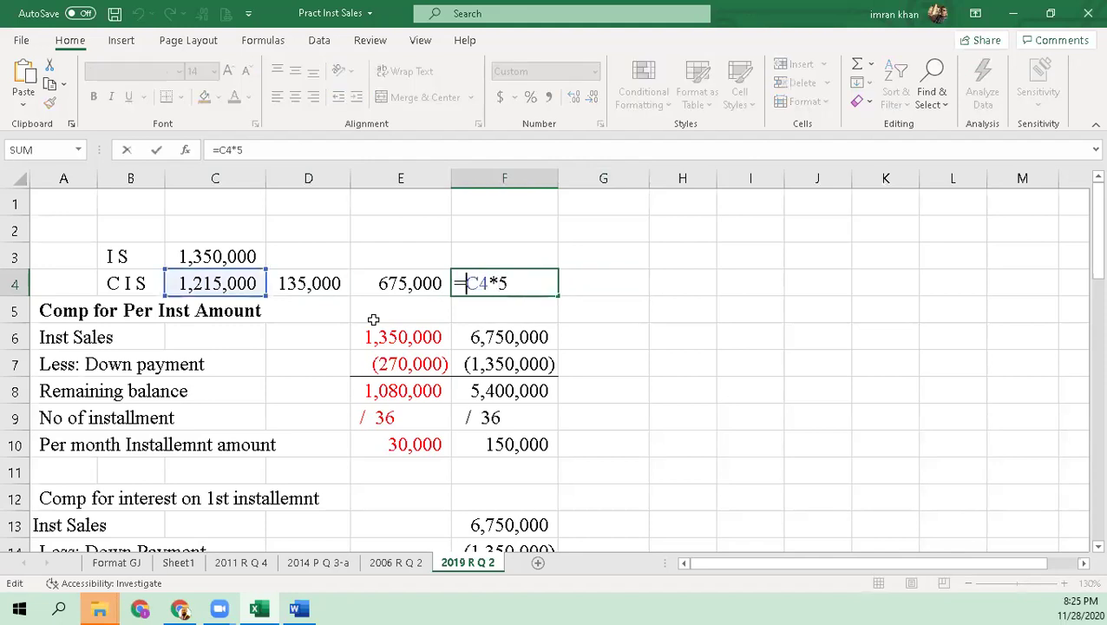
key("Right")
key("Right")
key("Right")
key("Right")
key("Right")
key("Return")
- Compare the total cost in F4 with the total installment sales in F6, and review the row 4 amounts
left_click(540, 285)
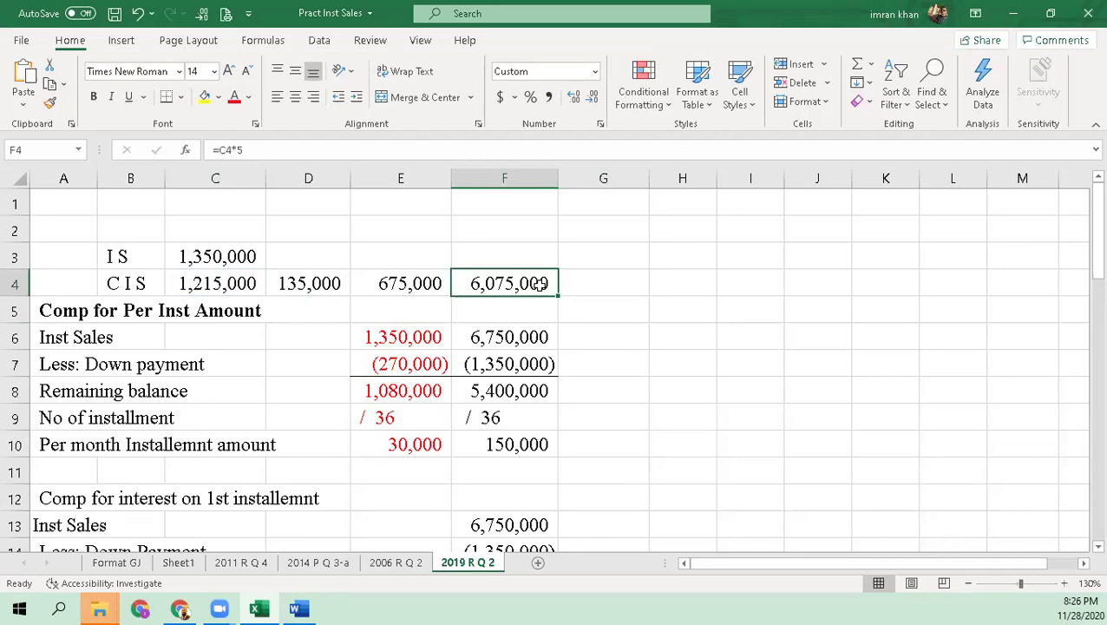
key("Down")
key("Down")
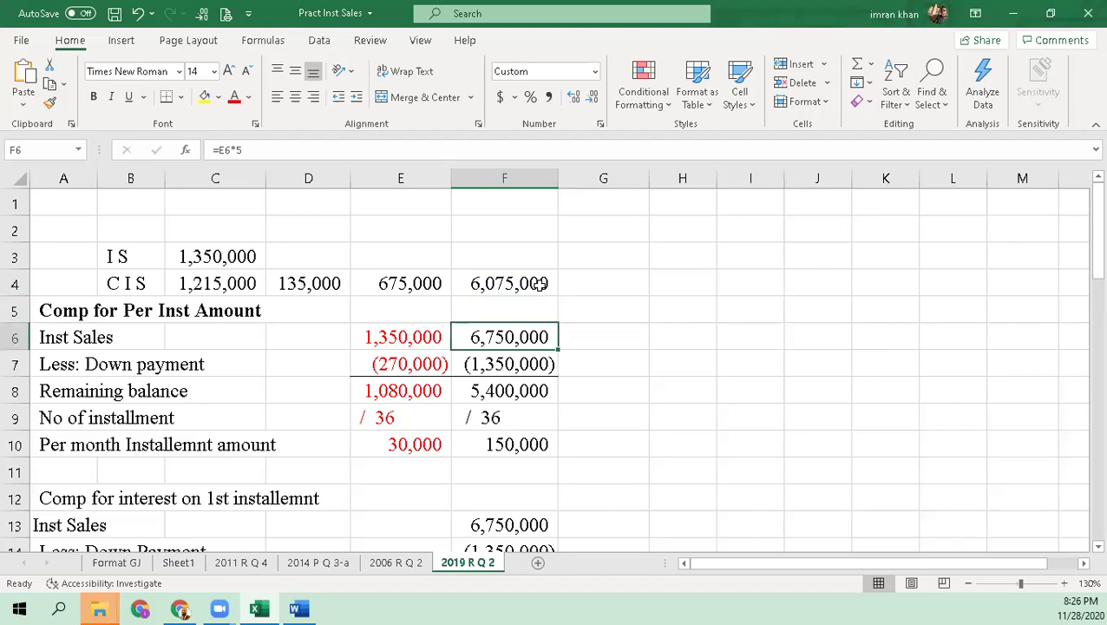
key("Up")
key("Up")
key("Left")
key("Left")
key("Left")
key("Left")
key("Left")
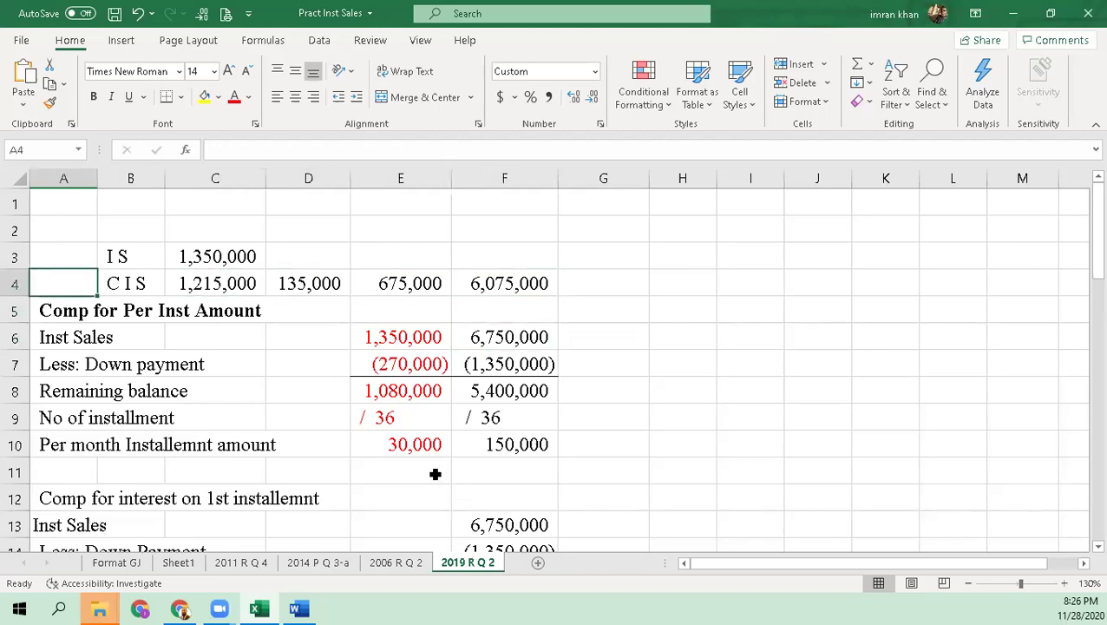
- Select the per-car installment computation in cells E6:E10 for review
left_click(408, 445)
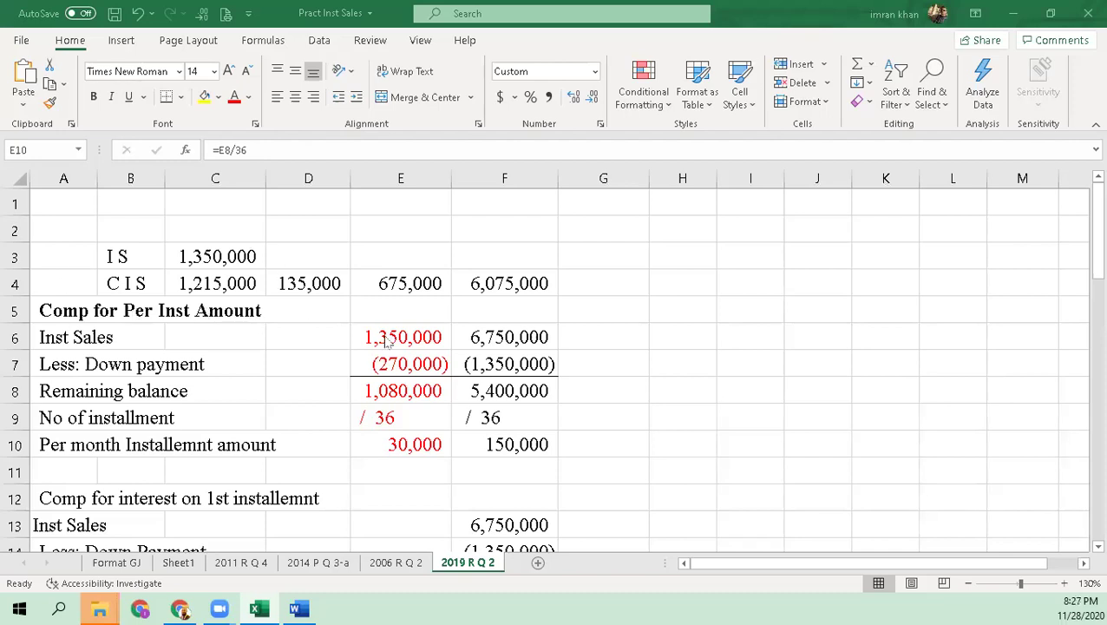
left_click_drag(387, 343, 384, 435)
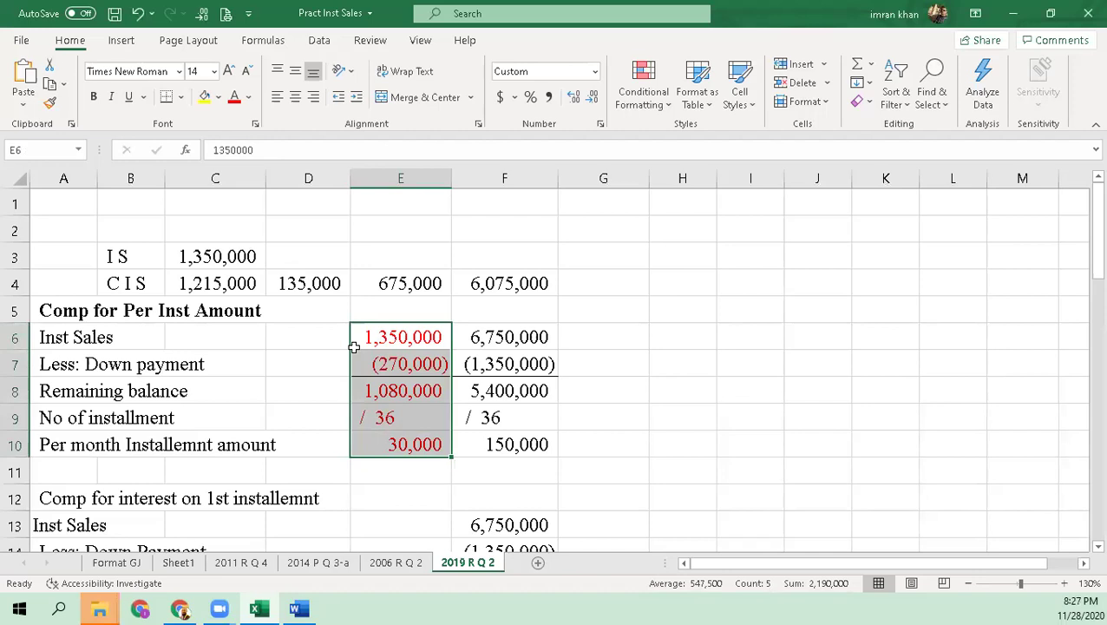
- Compare the per-car installment sales in E6 with the total's formula in F6, and inspect the down payment formula in F7
left_click(383, 337)
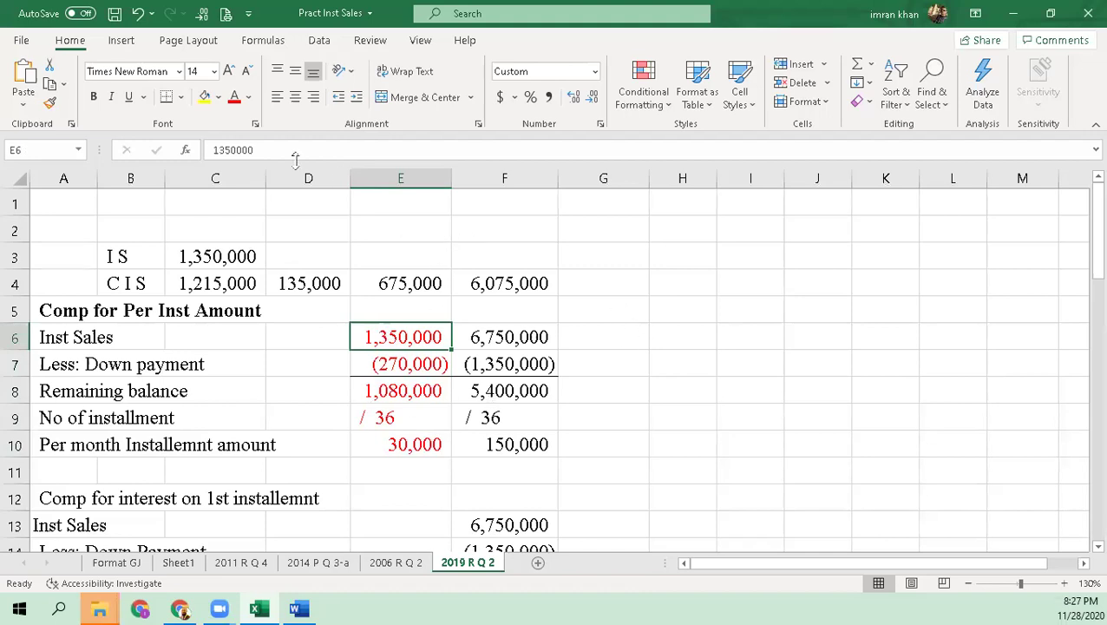
left_click(528, 335)
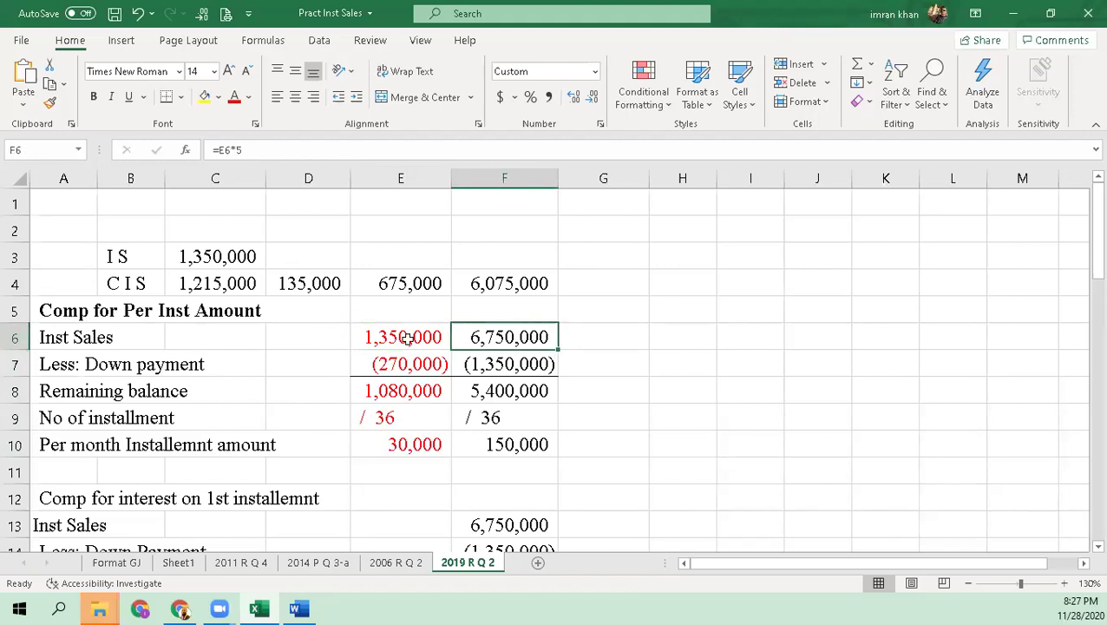
left_click(387, 318)
left_click(406, 345)
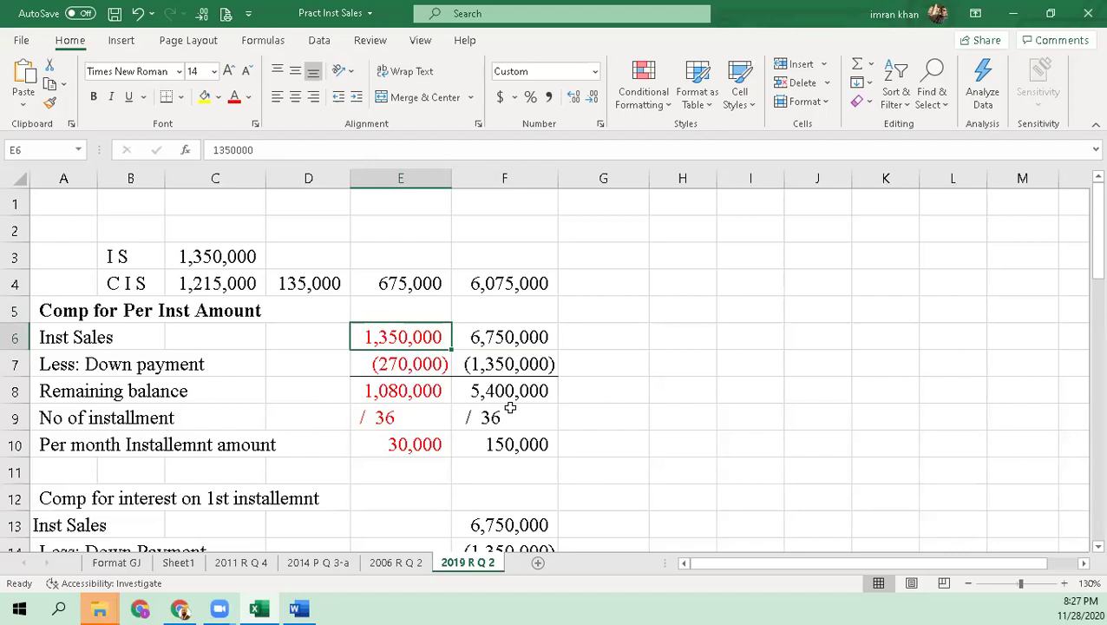
key("Right")
key("F2")
key("Escape")
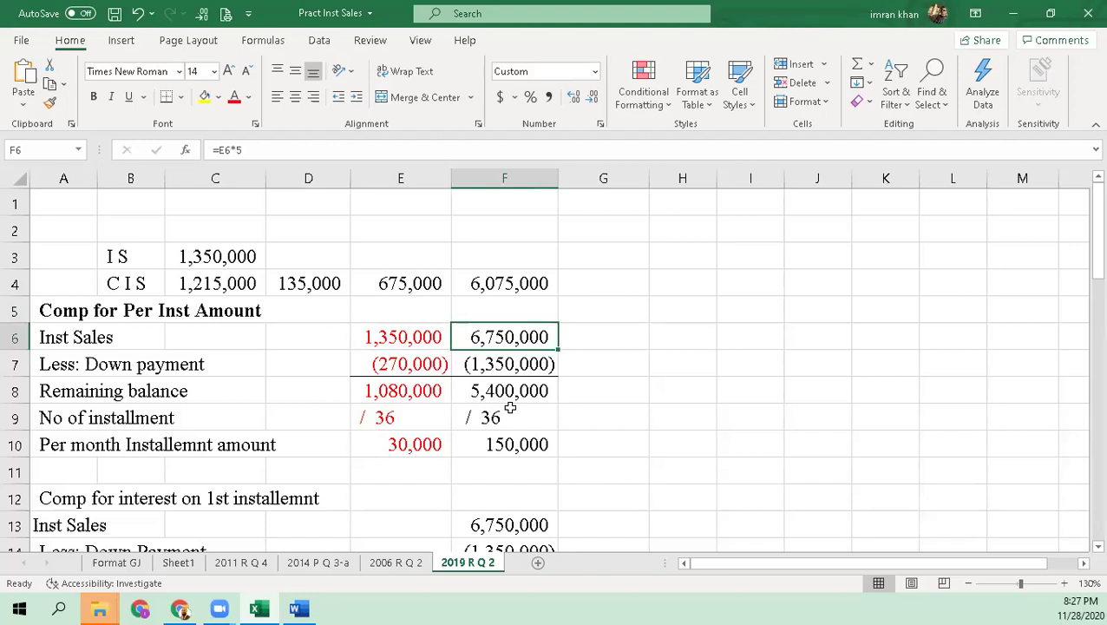
key("Down")
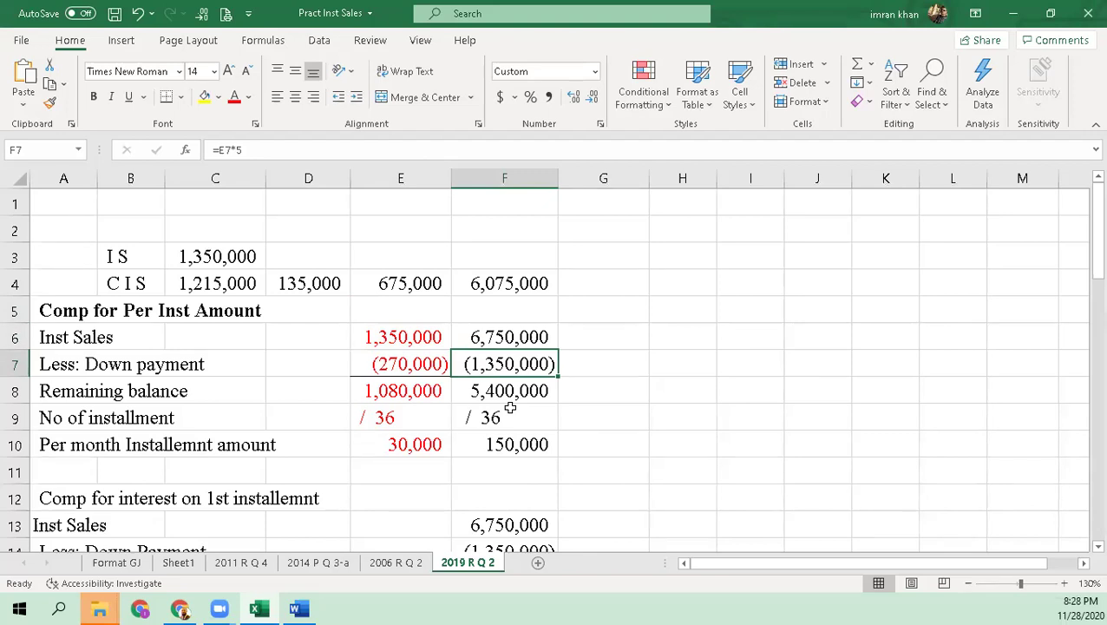
- Compare the per-car computation in E6:E10 with the five-car computation in F6:F10, ending on the monthly installment in F10
left_click_drag(496, 337, 501, 444)
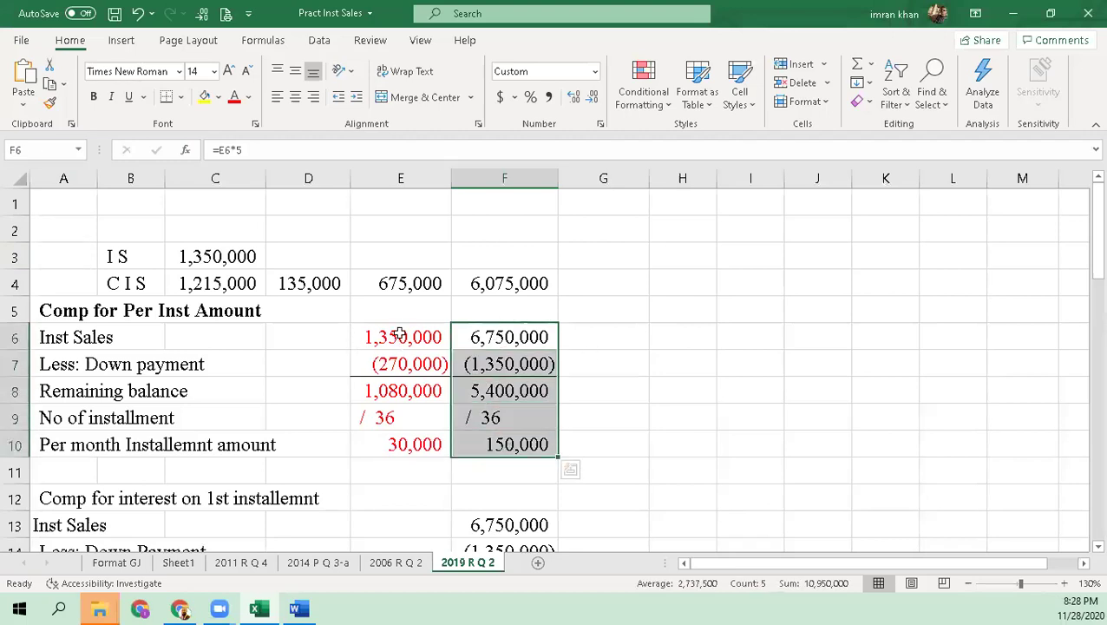
left_click_drag(399, 336, 397, 444)
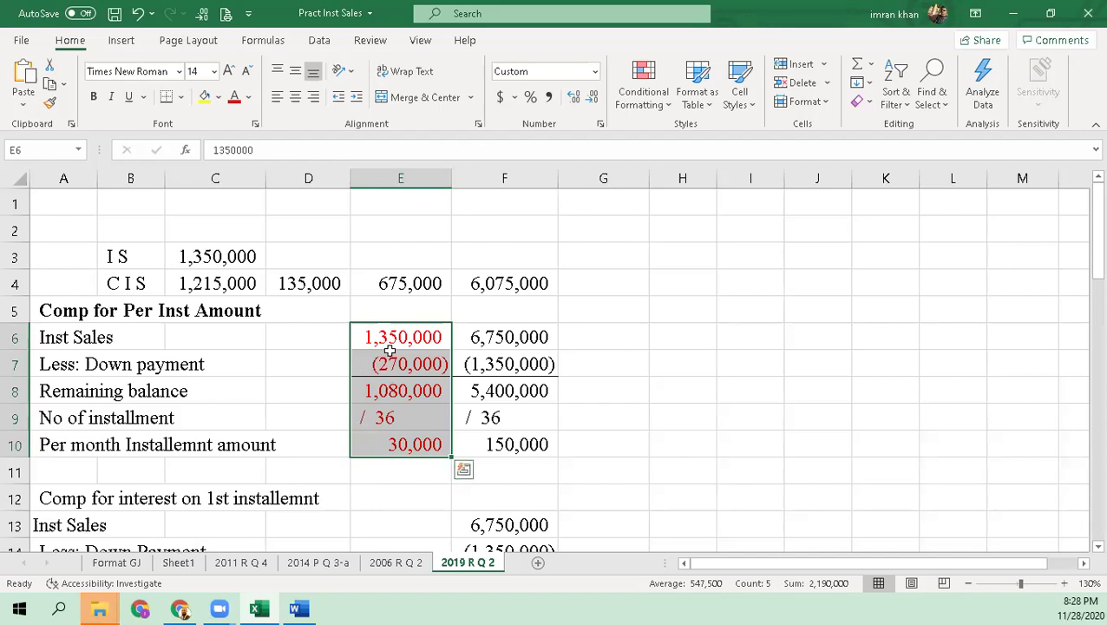
left_click(383, 418)
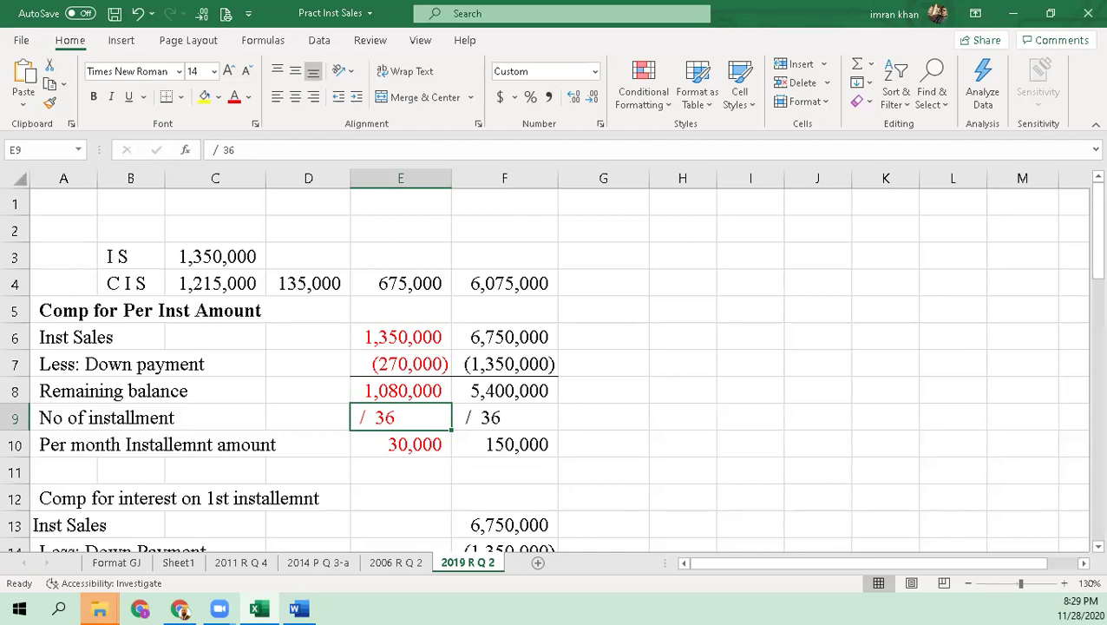
left_click_drag(403, 337, 415, 453)
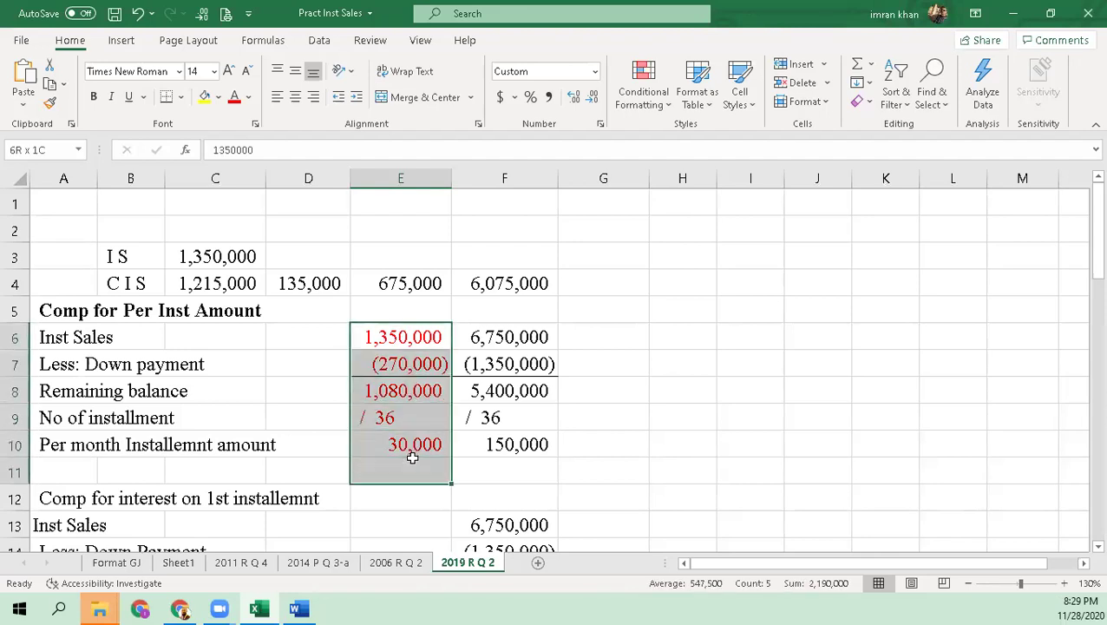
left_click(521, 337)
left_click_drag(520, 337, 526, 443)
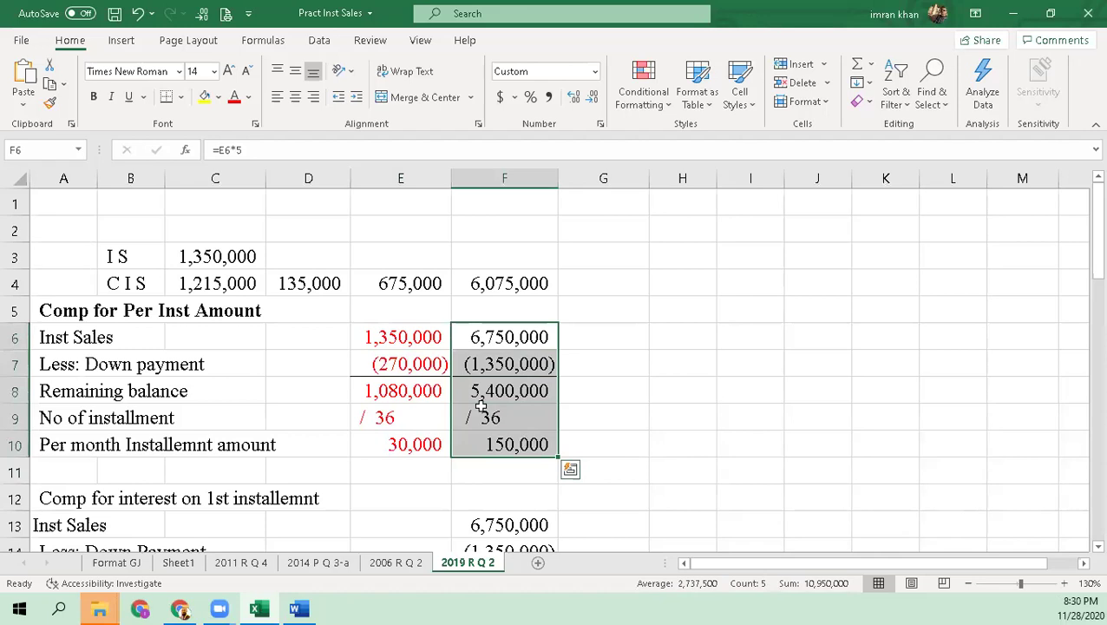
left_click(70, 337)
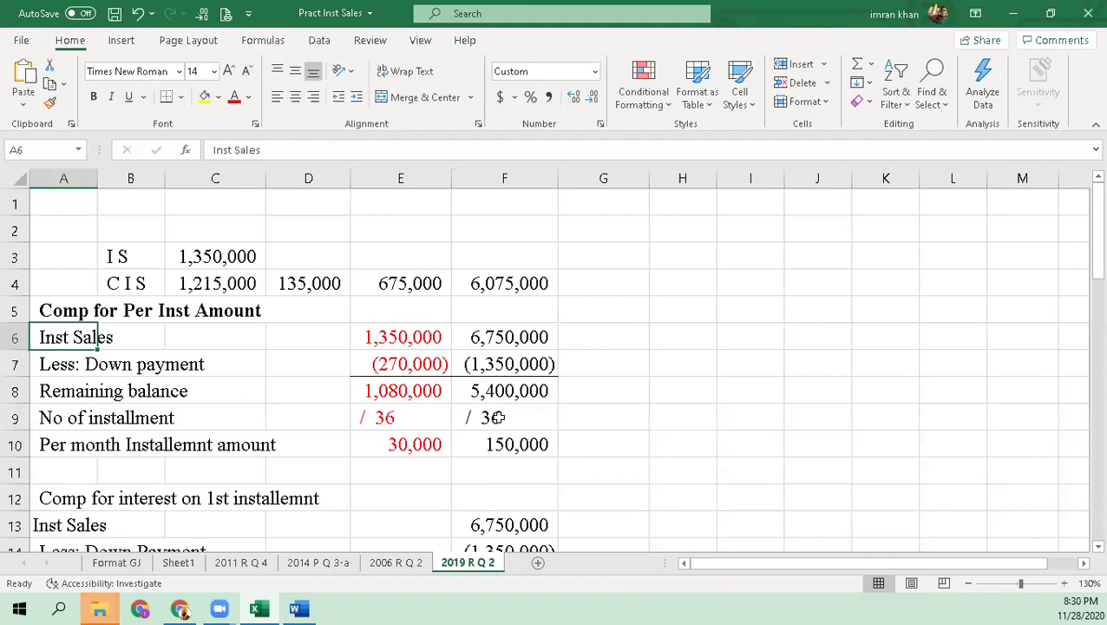
left_click(523, 445)
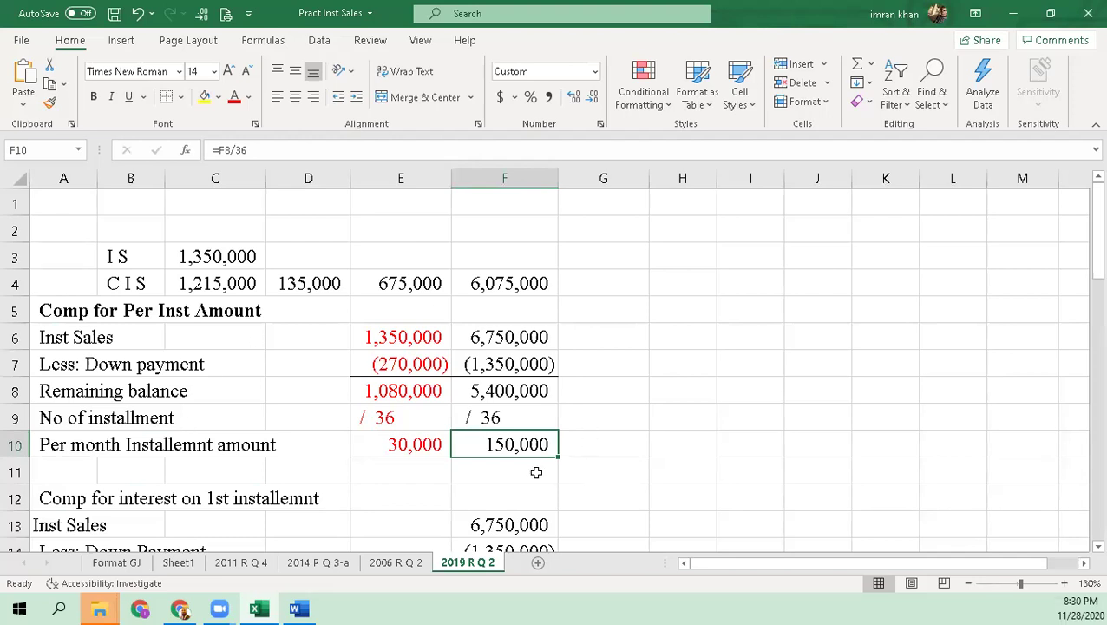
- Switch to the Word document and review the installment sales problem, including its agreement terms and requirement
key("alt")
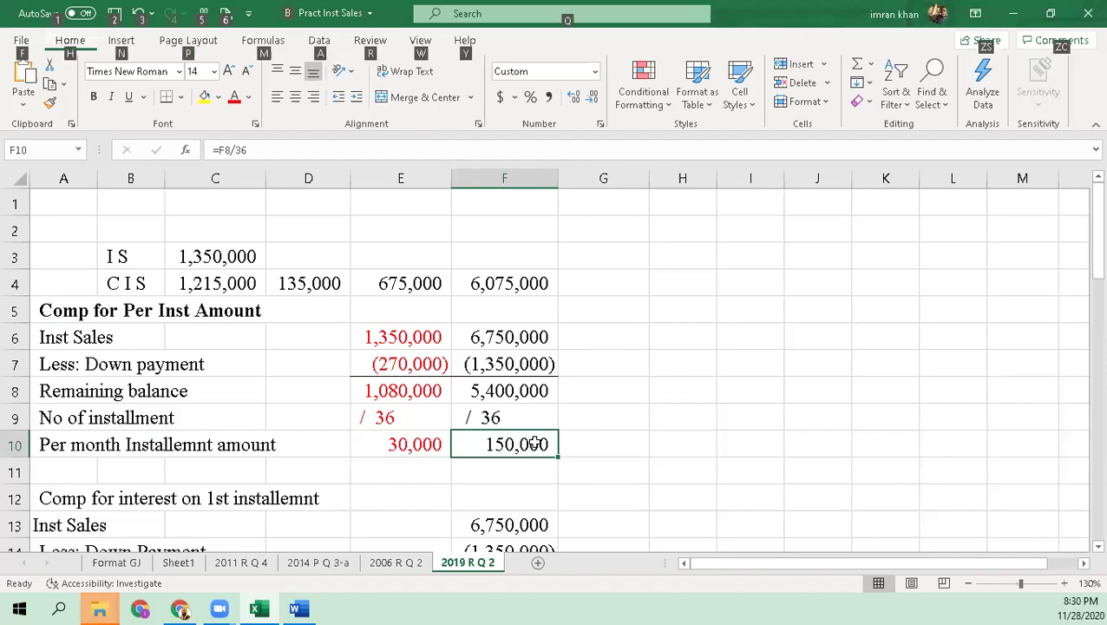
key("alt+Tab")
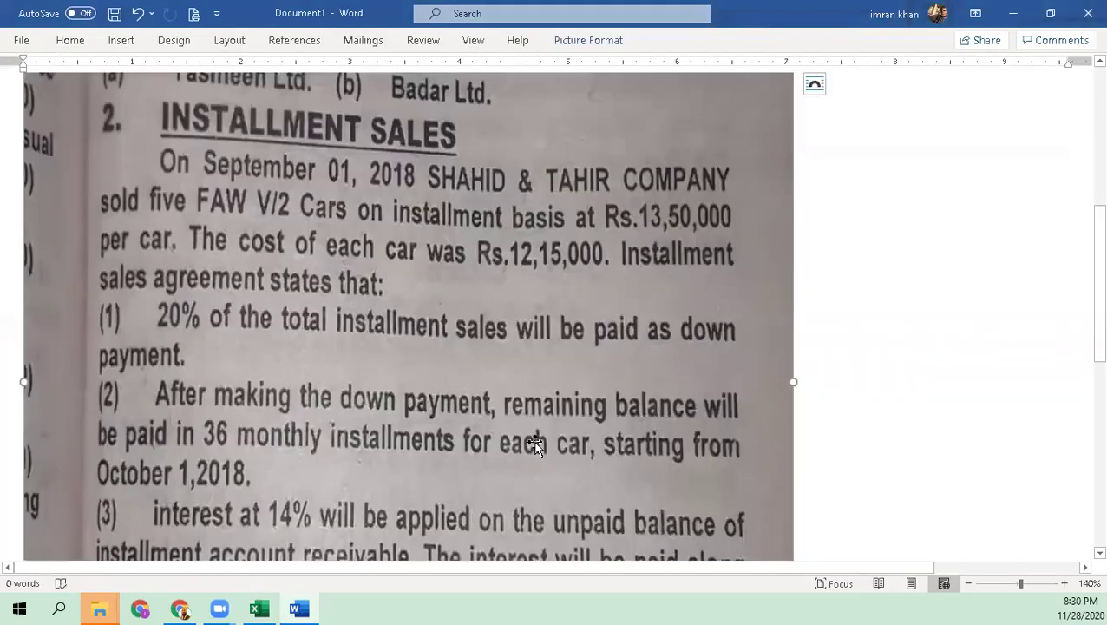
scroll(535, 444, "down", 6)
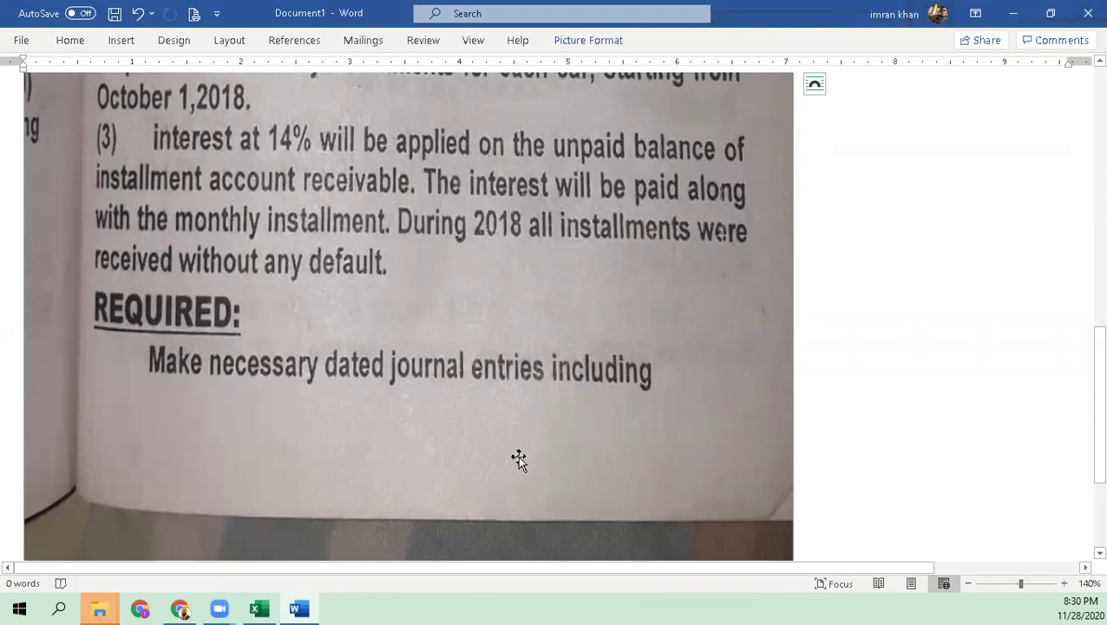
scroll(517, 454, "up", 8)
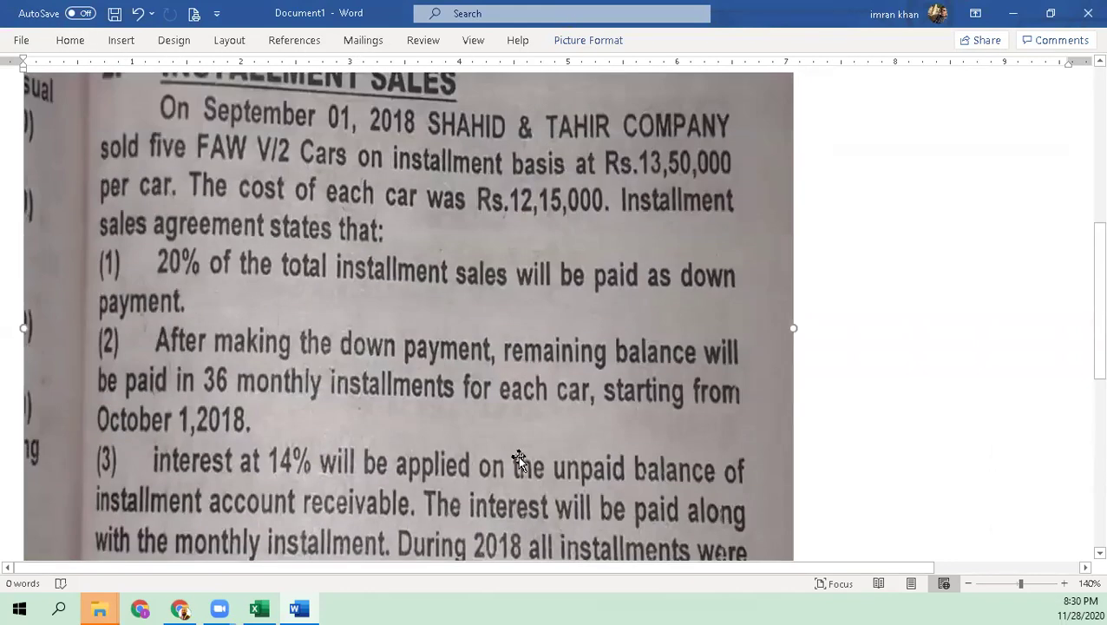
scroll(517, 455, "up", 4)
scroll(518, 454, "down", 5)
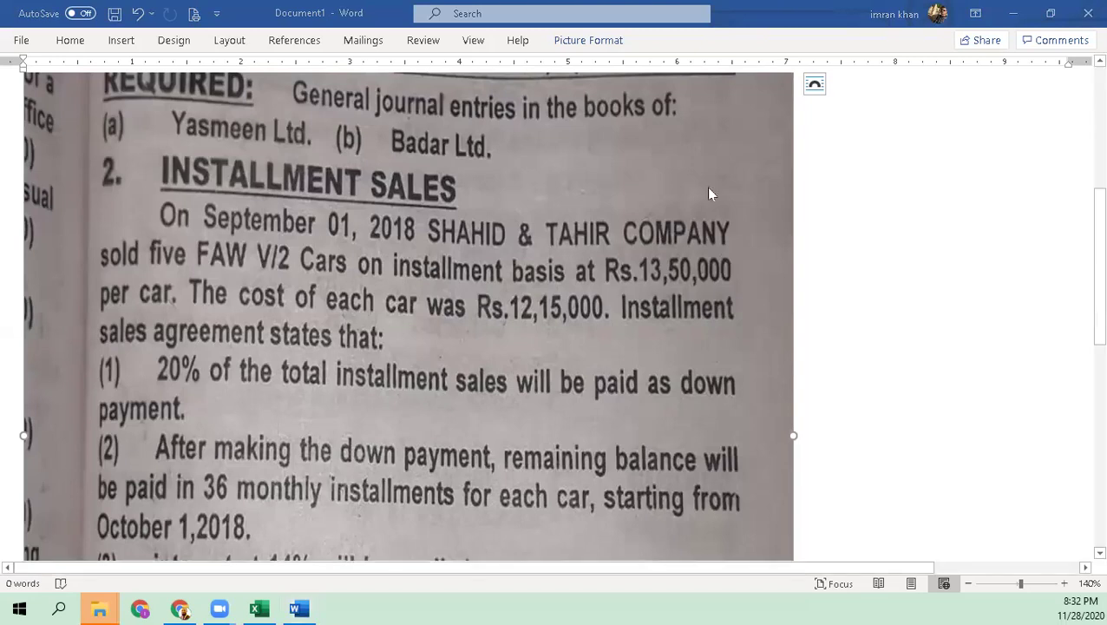
- Return to the Excel worksheet and check the total sales in F6 and the per-car cost in C4 against the Word problem text
key("alt+Tab")
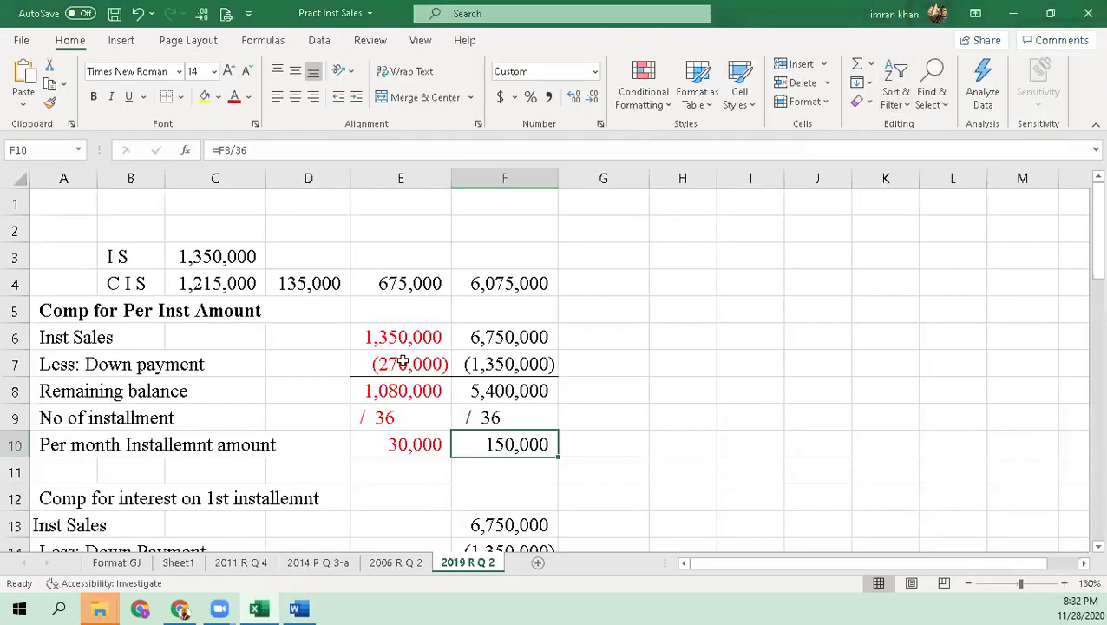
left_click(509, 335)
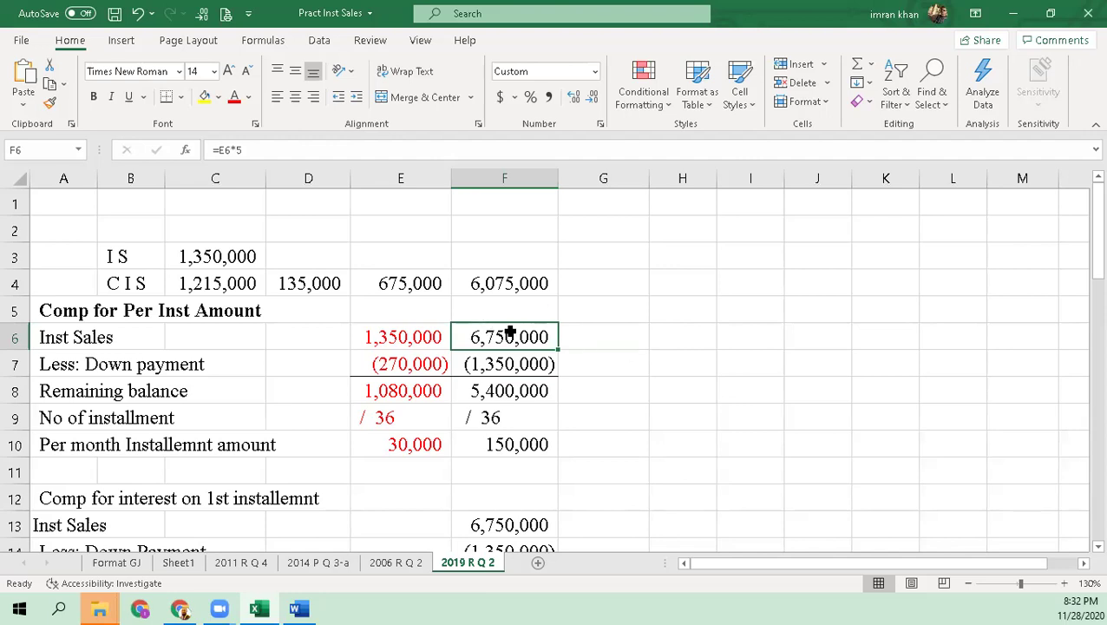
key("alt+Tab")
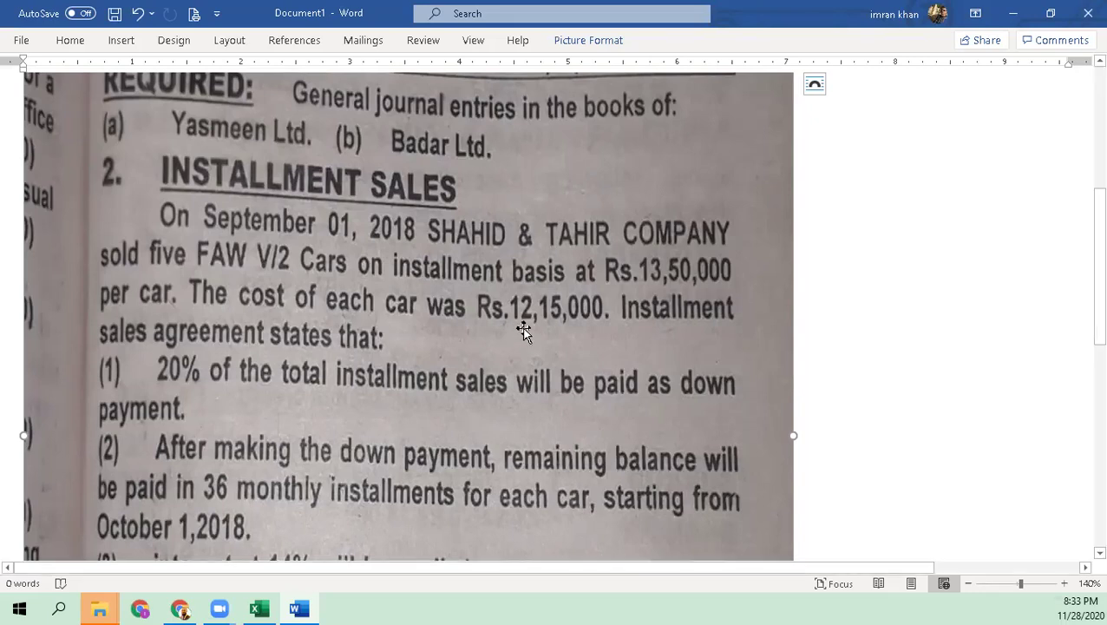
key("alt+Tab")
left_click(218, 287)
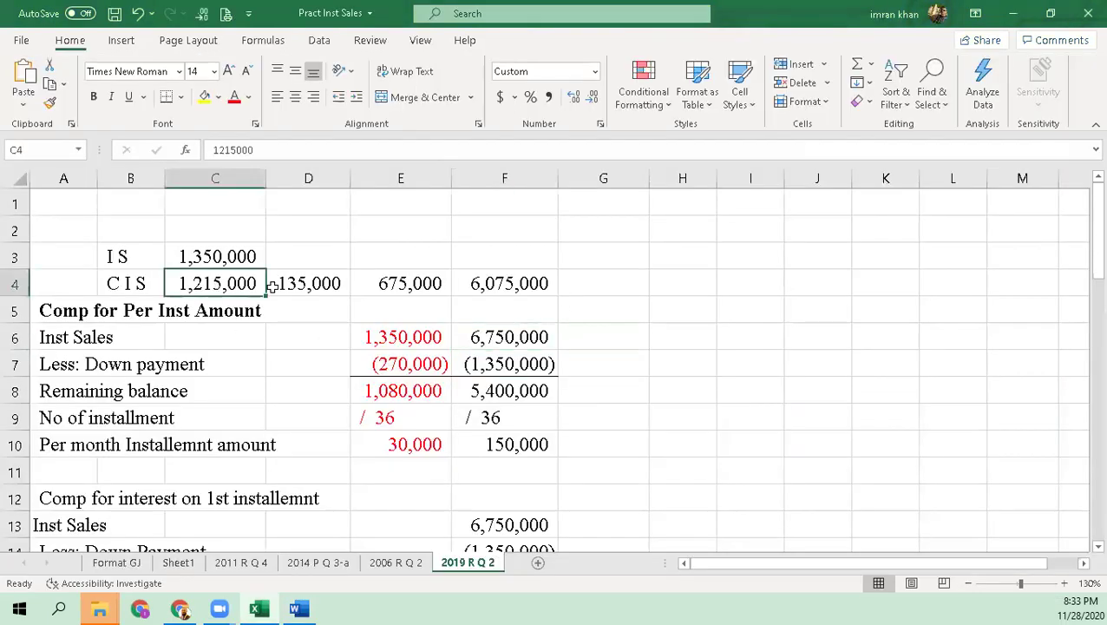
left_click(614, 277)
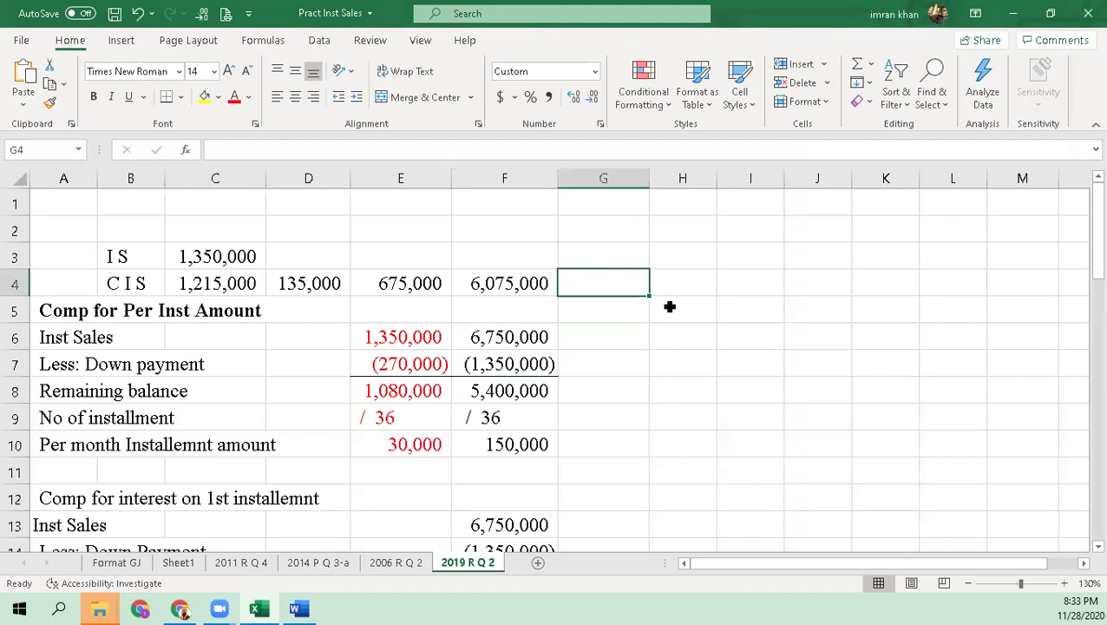
type("=")
key("Left")
key("Left")
key("Left")
key("Left")
key("Left")
key("Left")
key("Right")
key("Right")
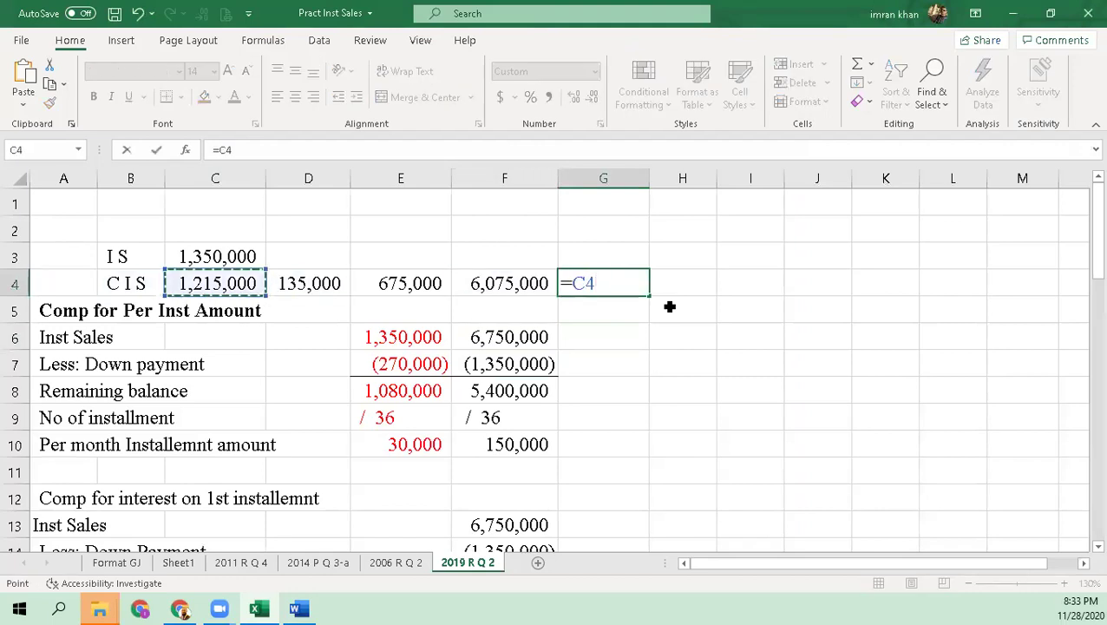
key("Escape")
- Inspect how the total cost formula in F4 refers to the per-car cost in C4
key("Left")
key("F2")
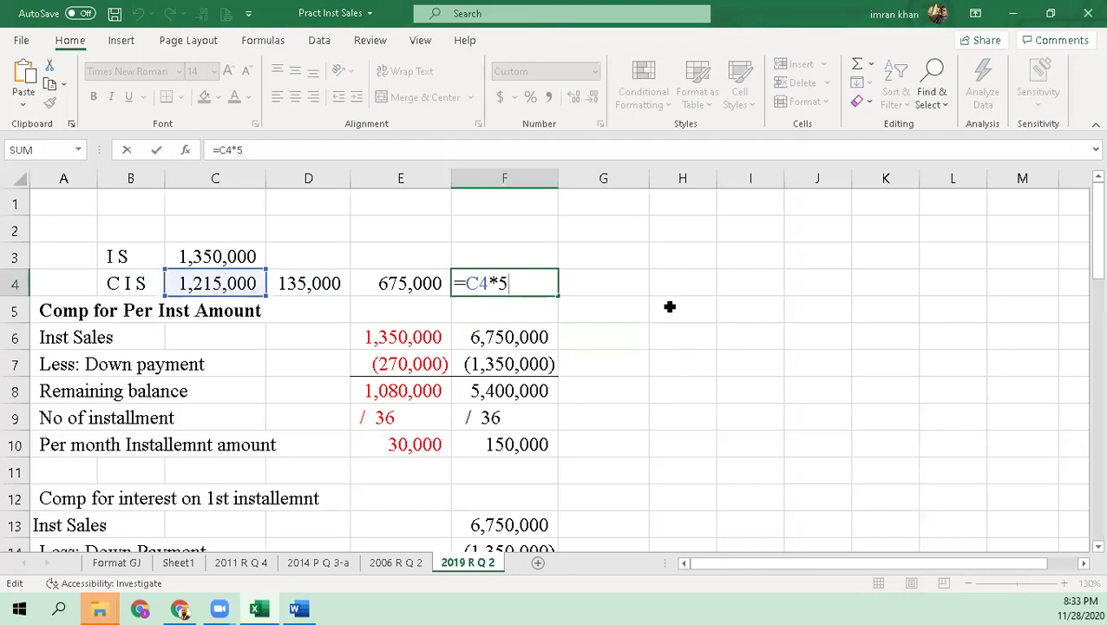
key("Left")
key("Return")
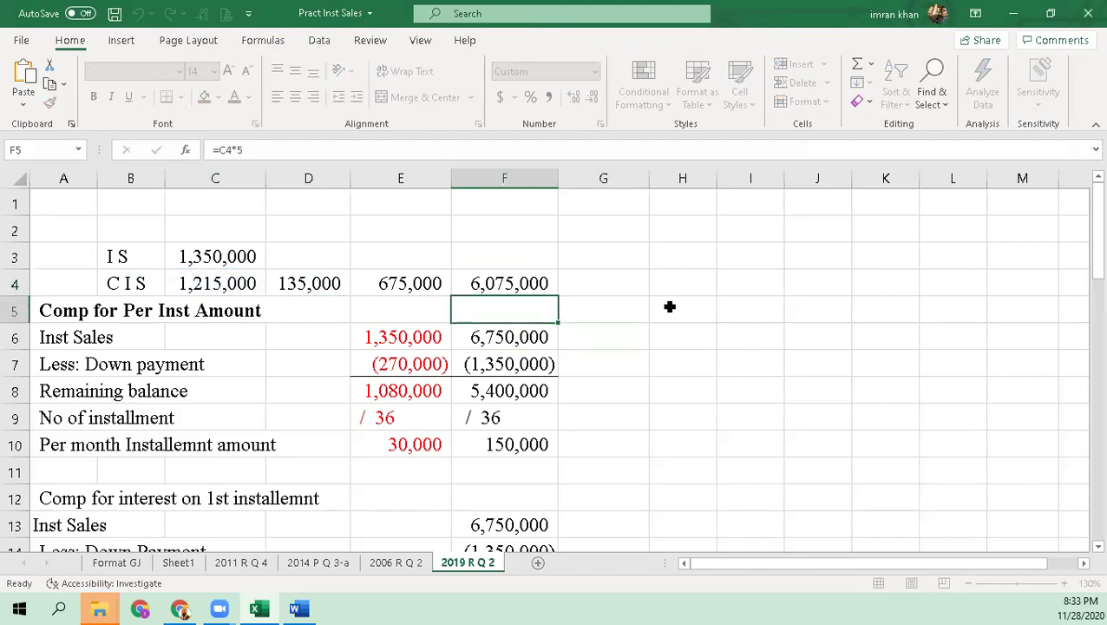
key("Up")
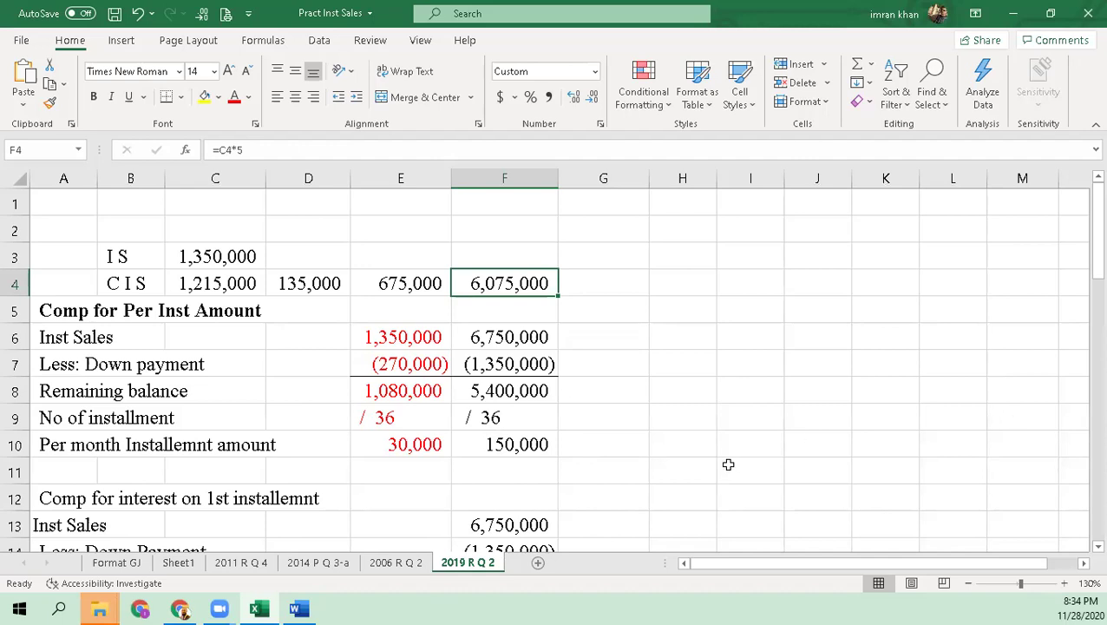
- Switch to the Word document, read the interest terms and the required journal entries, and return to the Excel worksheet
key("alt+Tab")
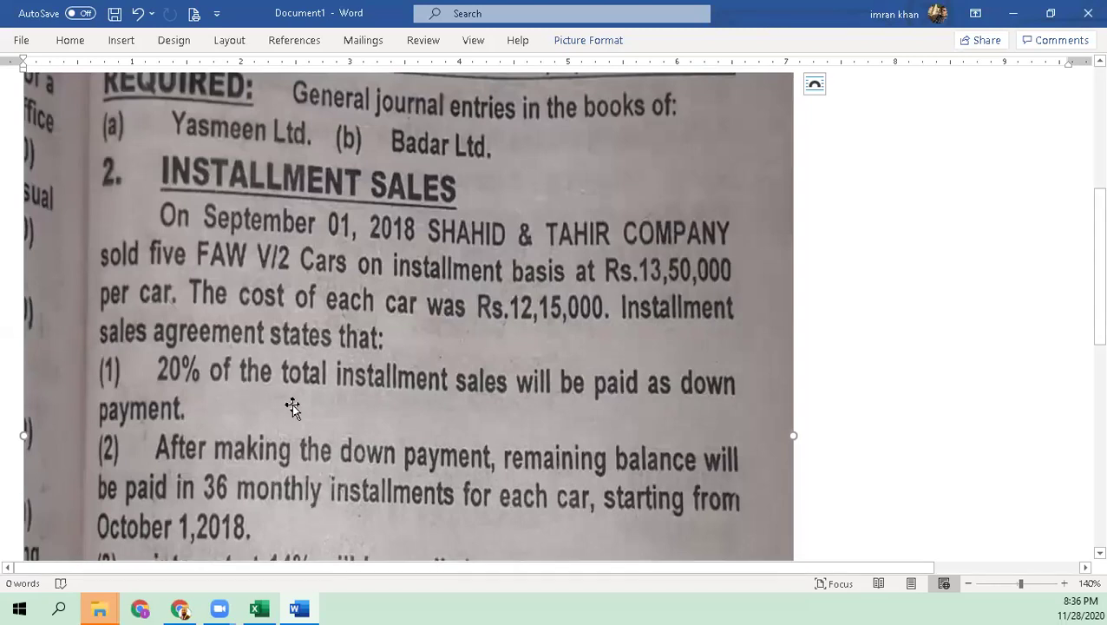
scroll(351, 456, "down", 3)
scroll(351, 455, "down", 8)
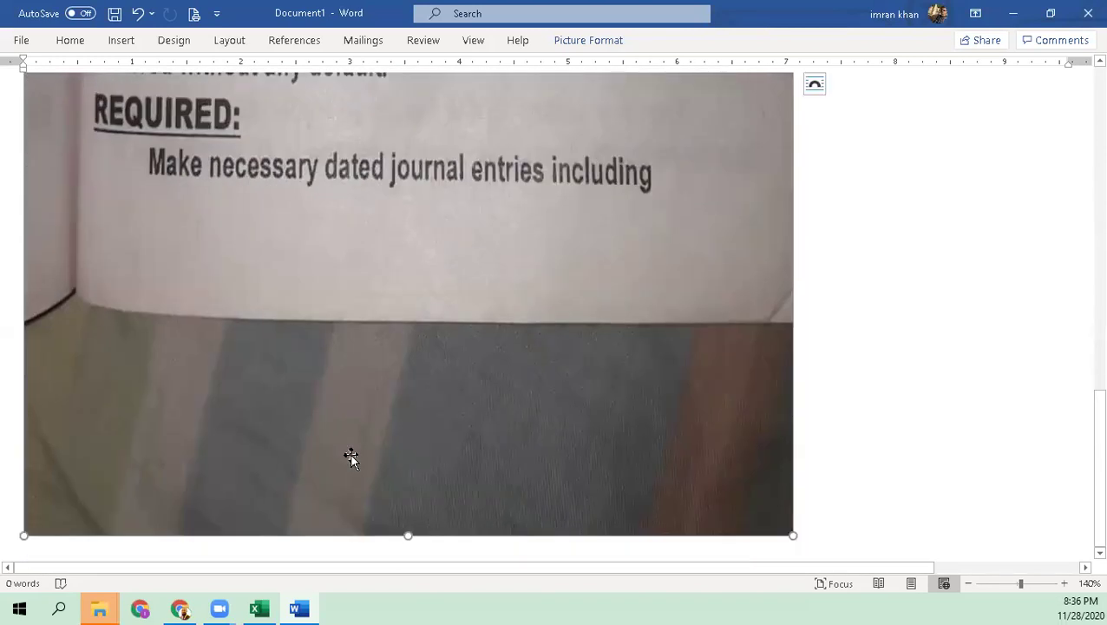
scroll(483, 330, "up", 6)
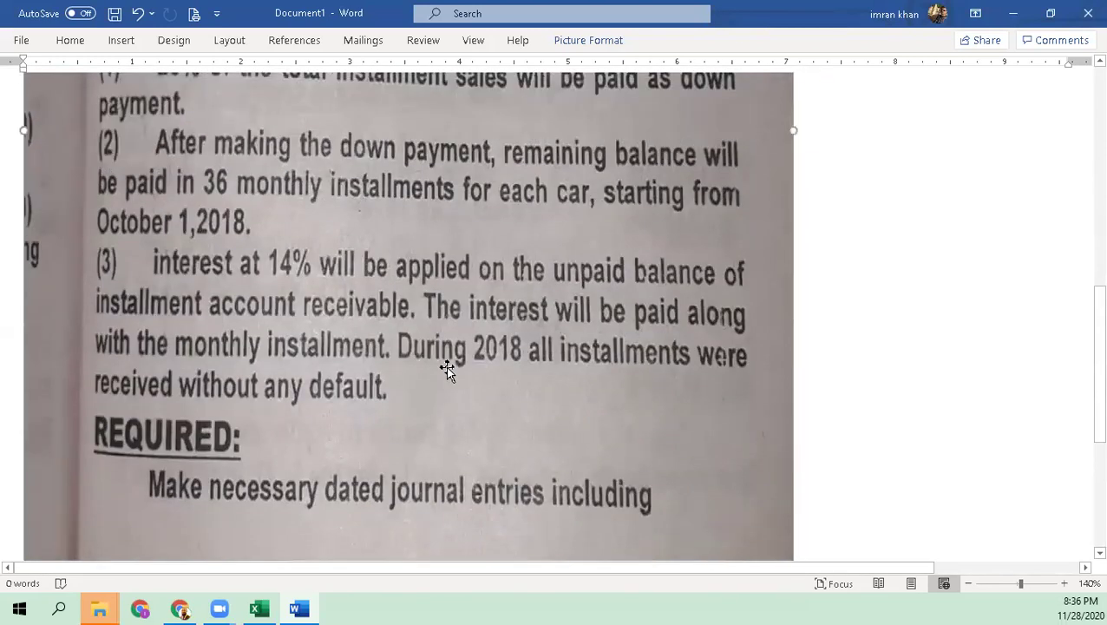
left_click(1013, 13)
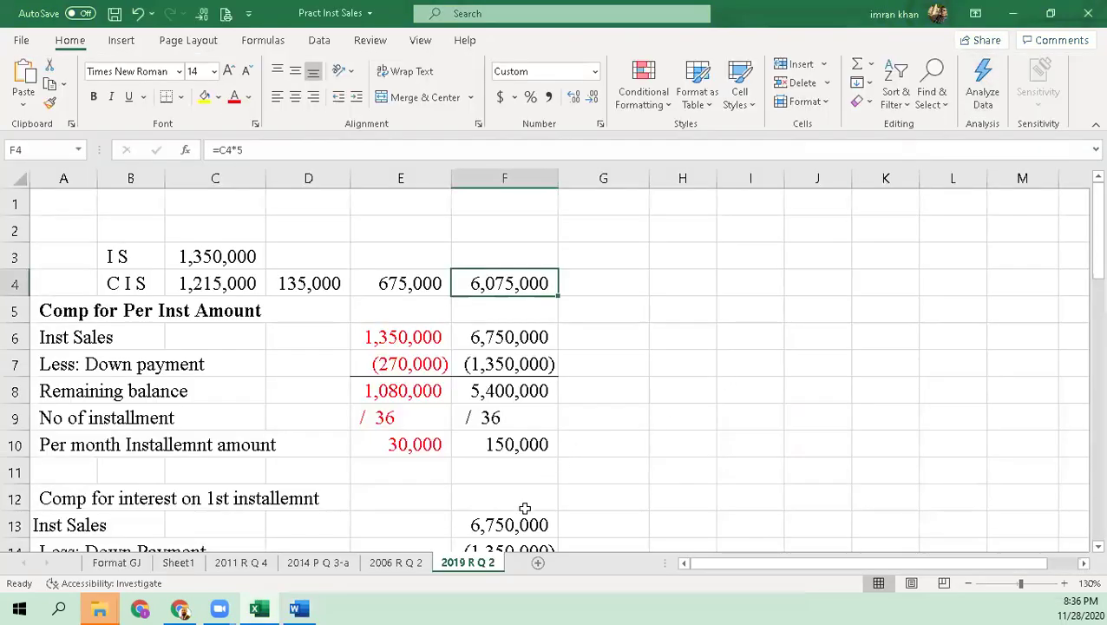
- Review the five-car down payment in F7, remaining balance in F8 and monthly installment formula in F10
scroll(525, 498, "down", 1)
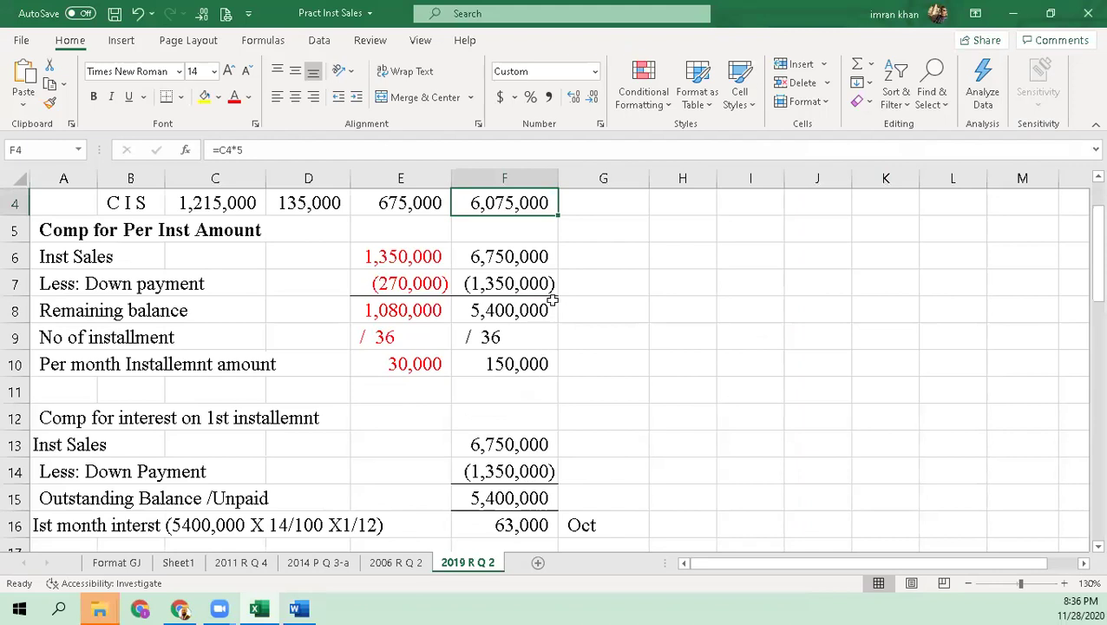
left_click(518, 275)
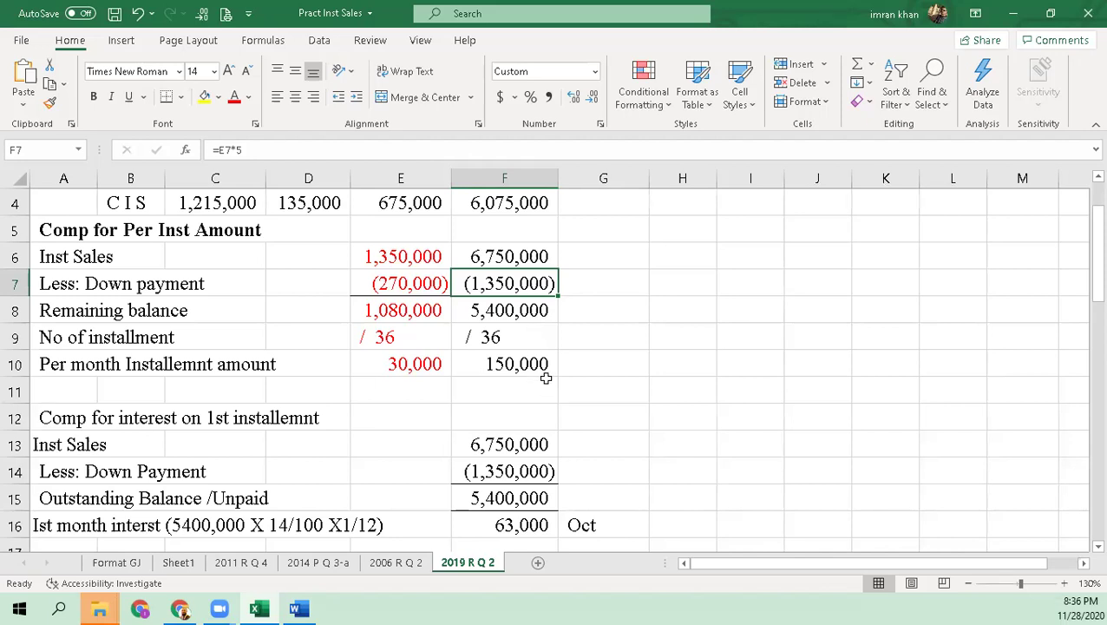
left_click(539, 356)
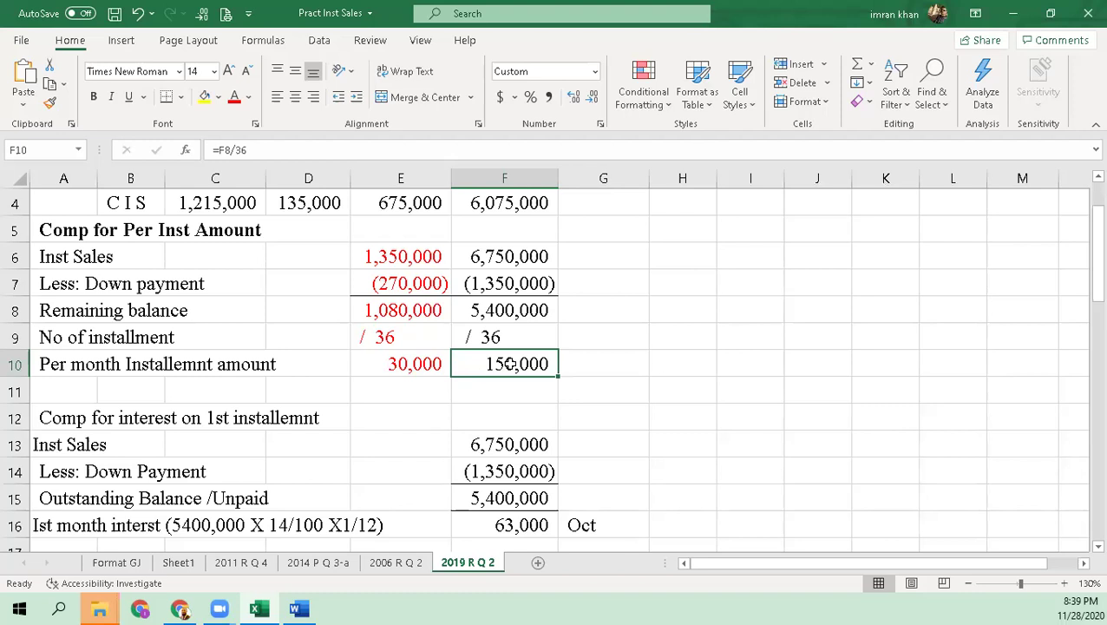
left_click(524, 310)
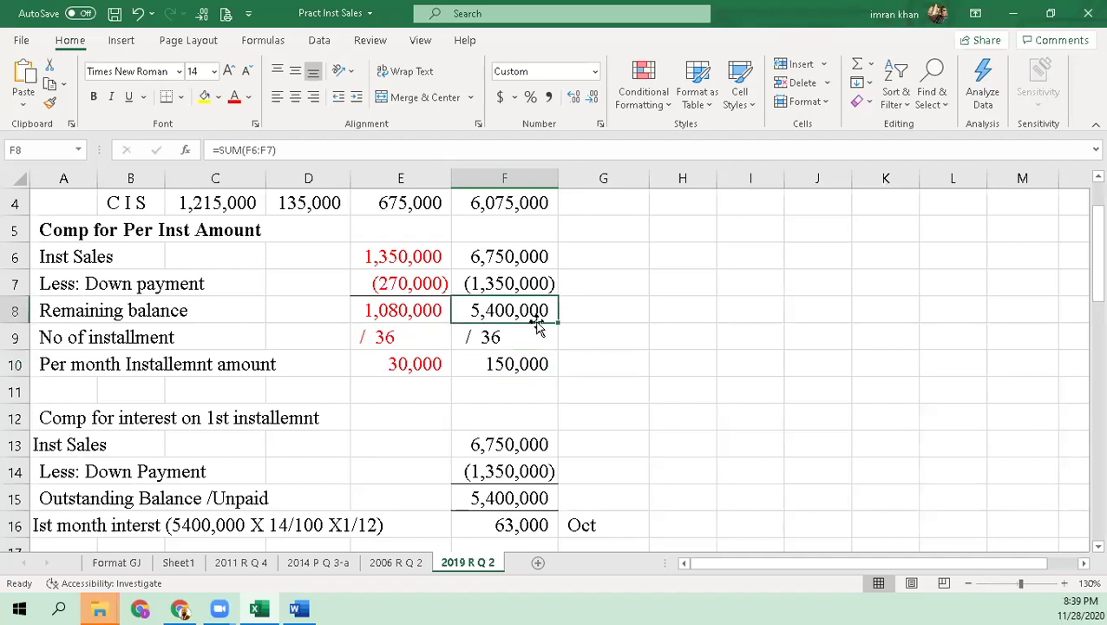
left_click(498, 366)
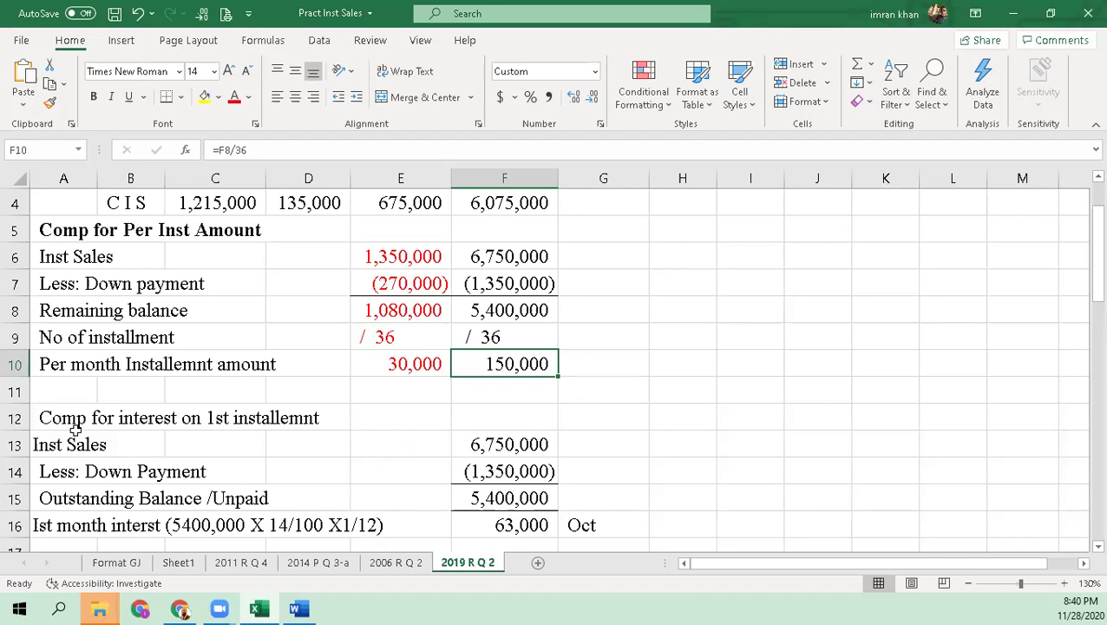
- Check the installment sales amount in F13 of the first-installment interest computation against the total sales formula in F6
scroll(174, 451, "down", 1)
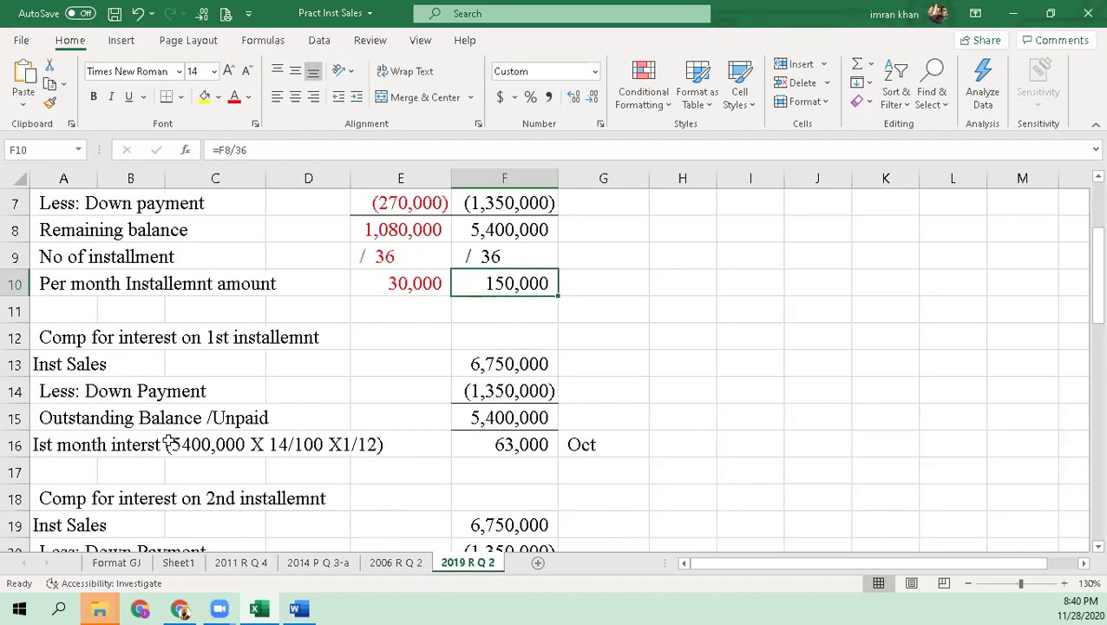
left_click(61, 340)
left_click(538, 364)
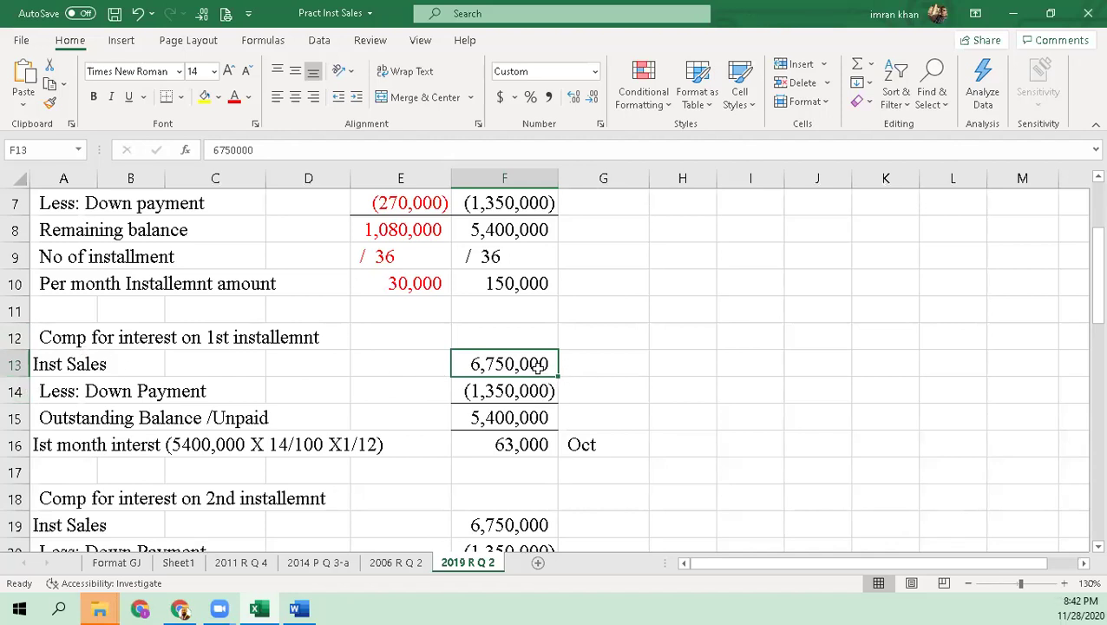
scroll(627, 376, "up", 2)
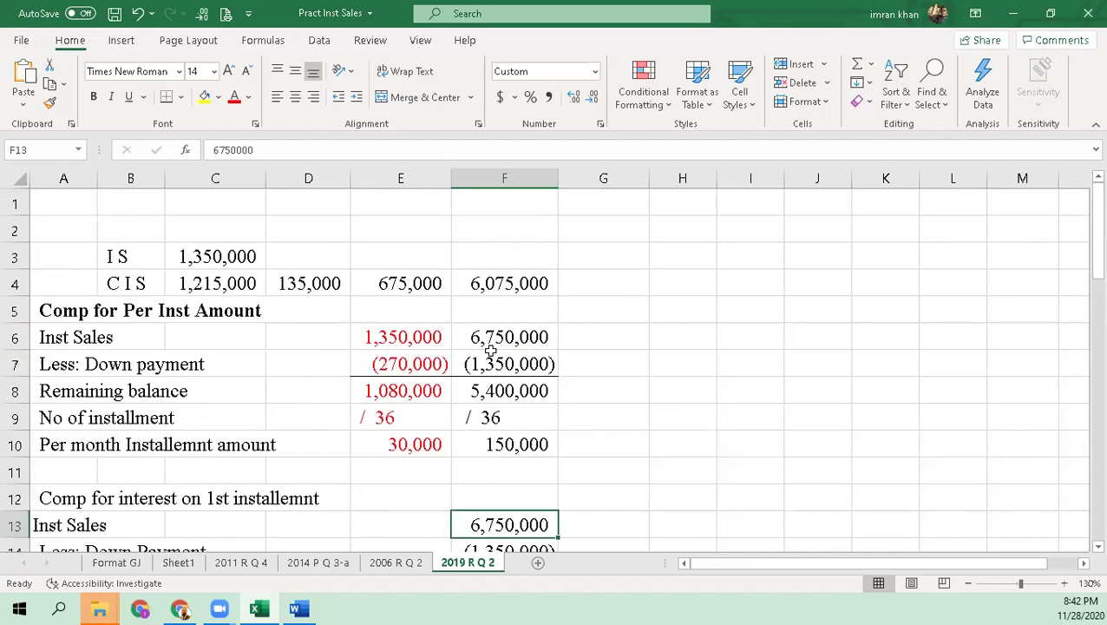
left_click(533, 337)
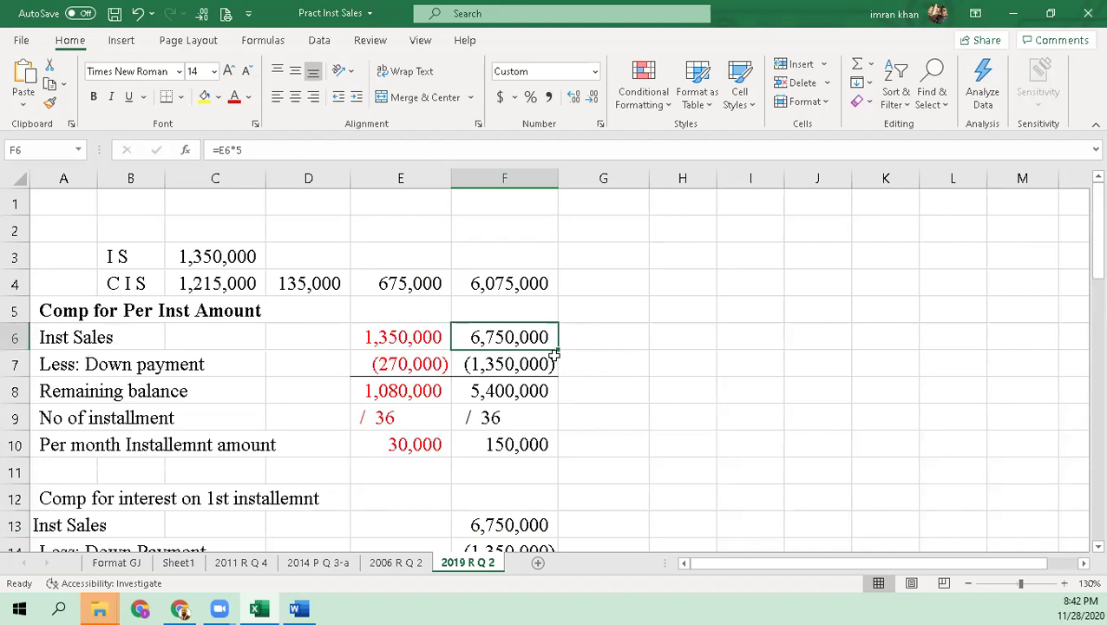
scroll(559, 346, "down", 3)
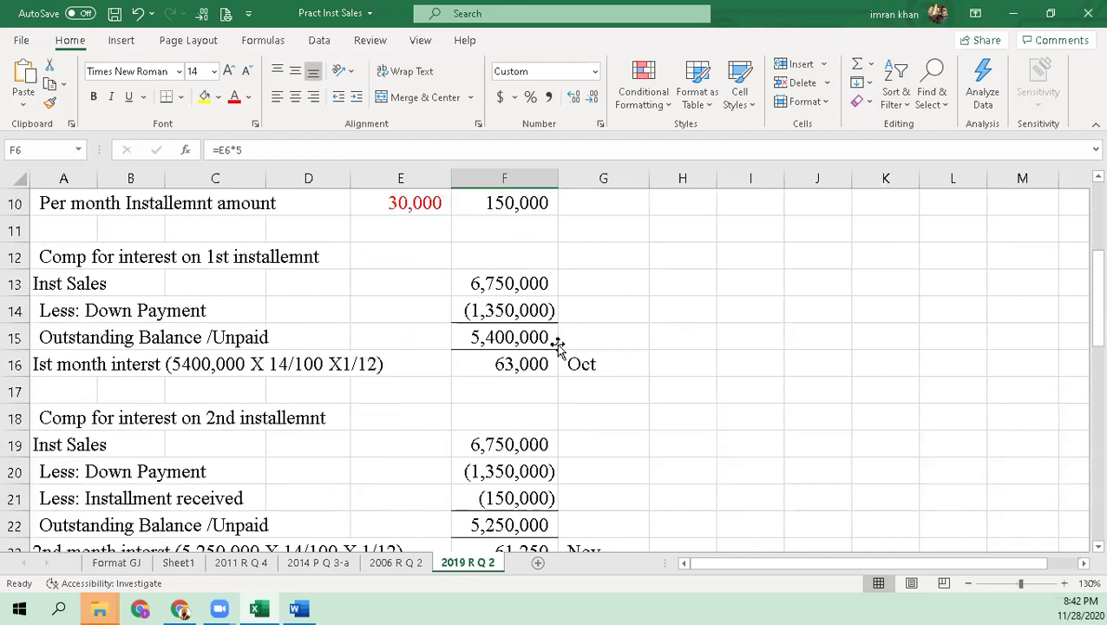
- Review the down payment in F14, the outstanding balance formula in F15 and the first-month interest in F16
left_click(526, 314)
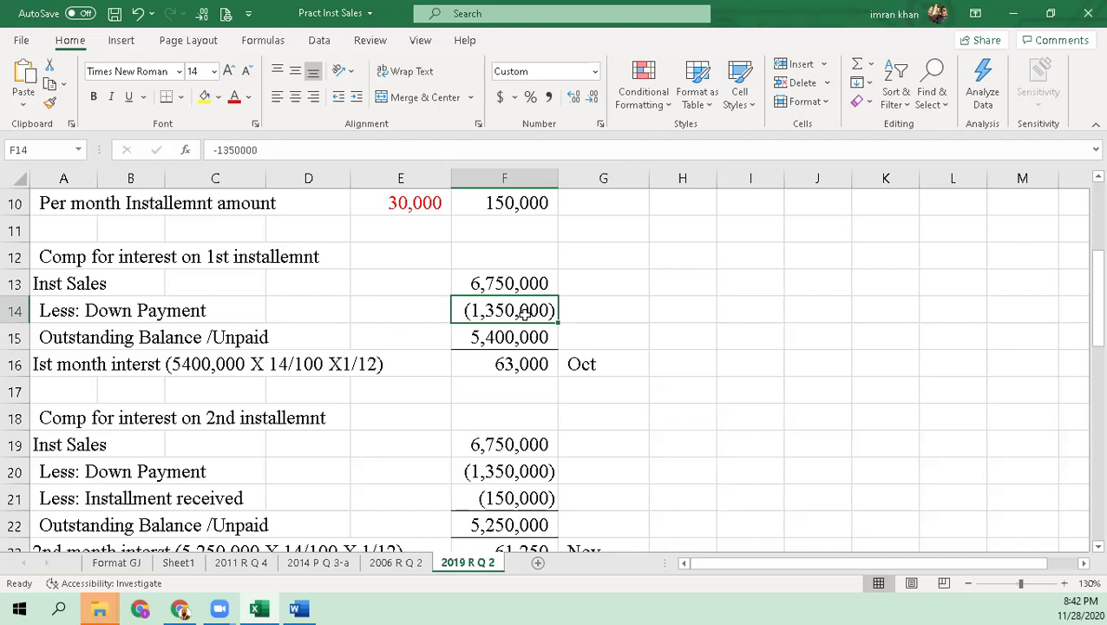
key("Down")
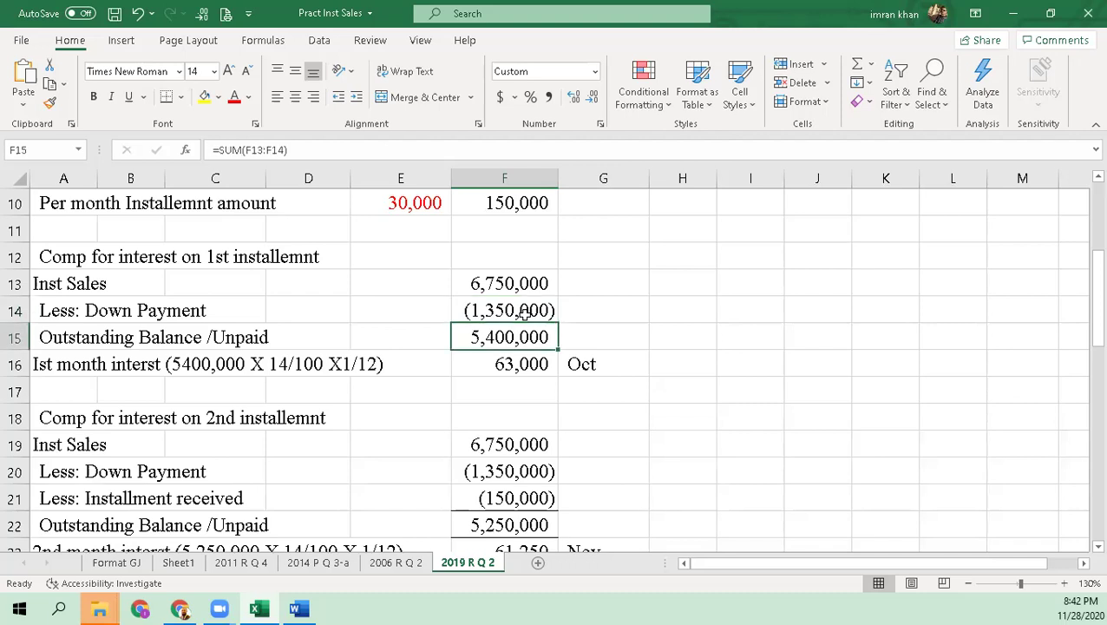
key("Up")
key("Up")
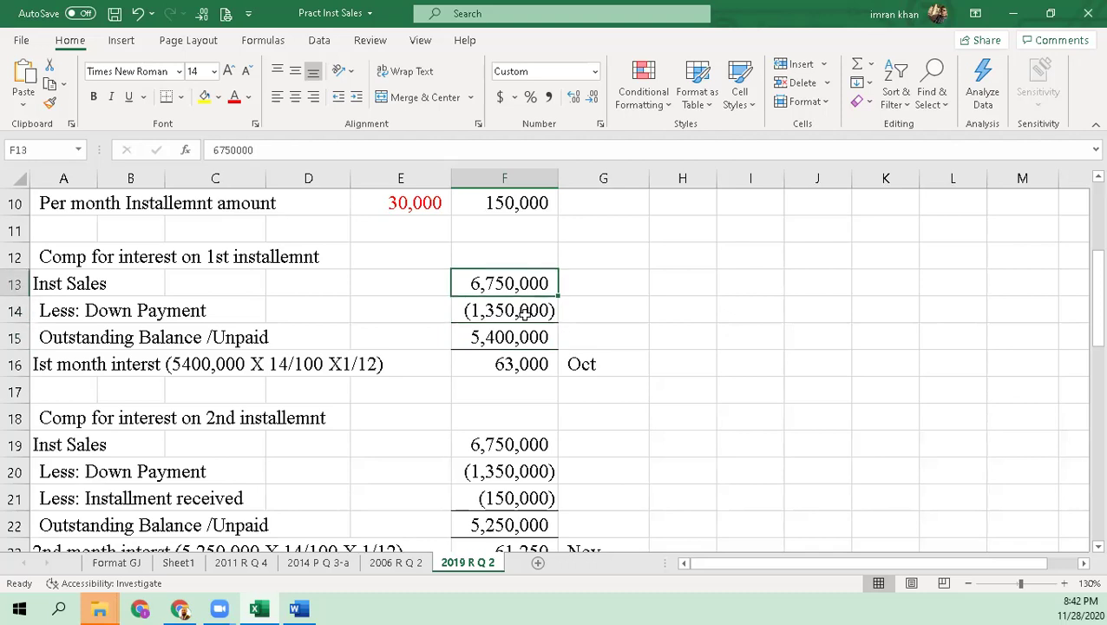
key("Down")
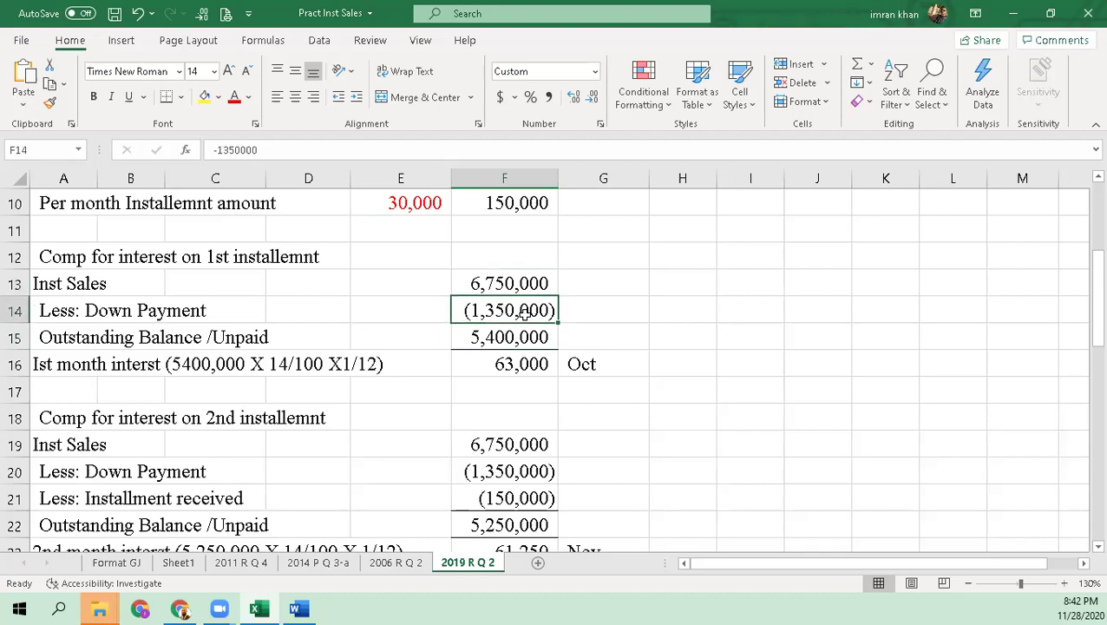
key("Down")
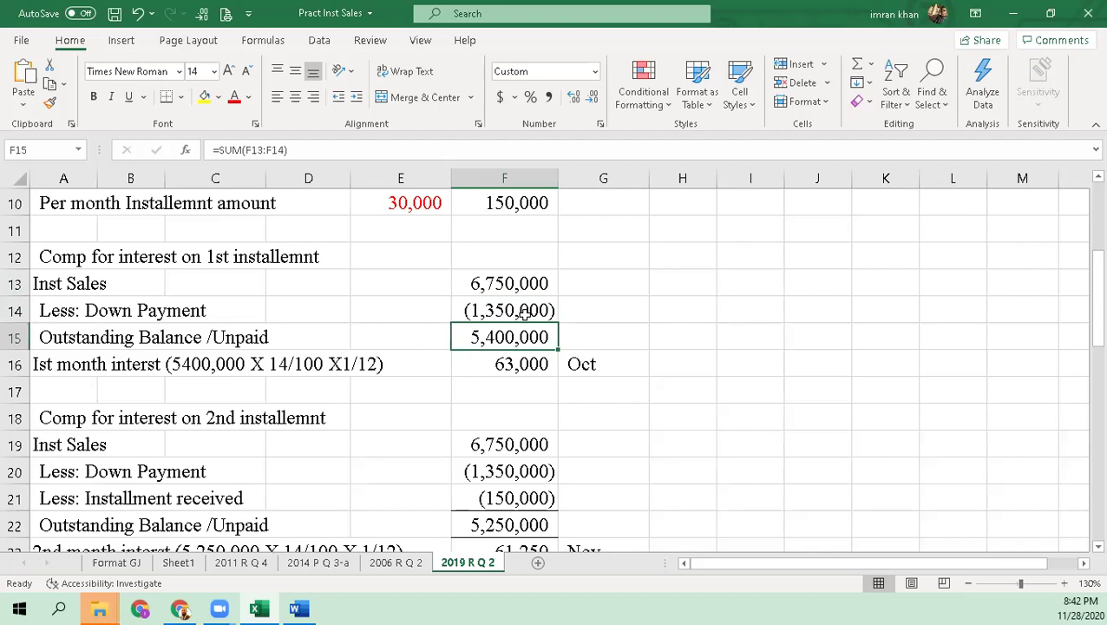
key("Down")
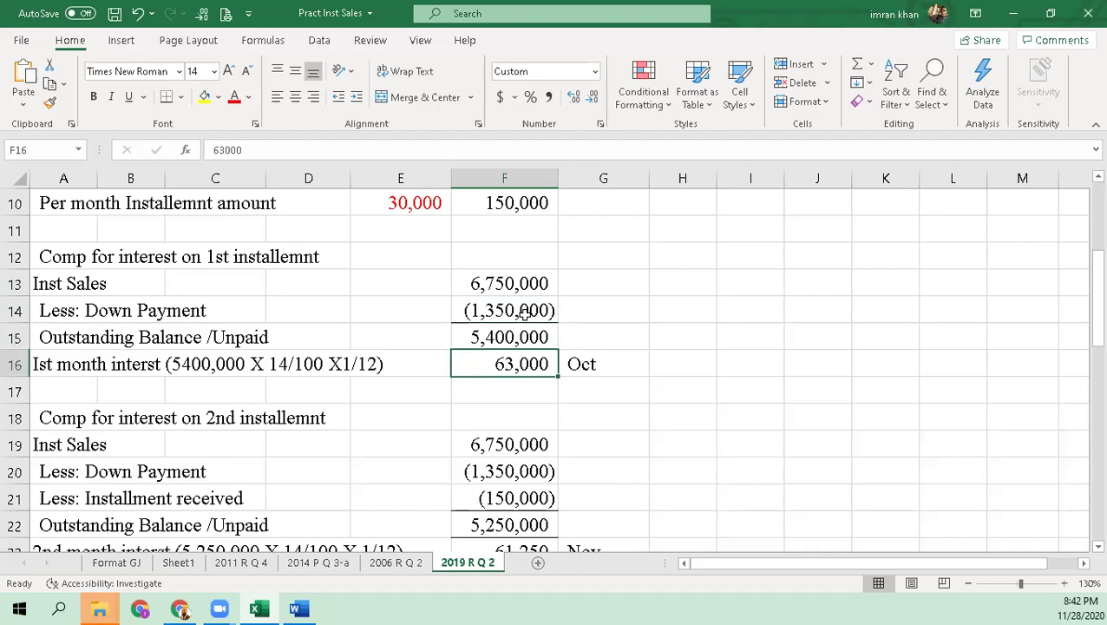
- Trace the first-month interest expression across row 16 and relate it to the outstanding balance in F15 and the interest in F16
key("Left")
key("Left")
key("Left")
key("Left")
key("Left")
key("Right")
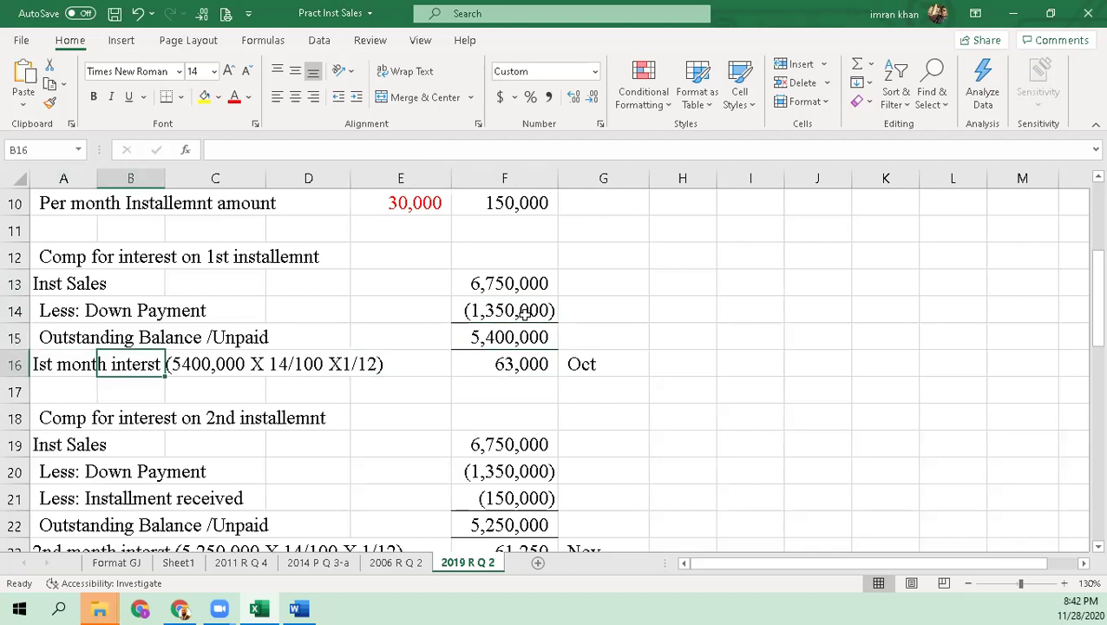
key("Right")
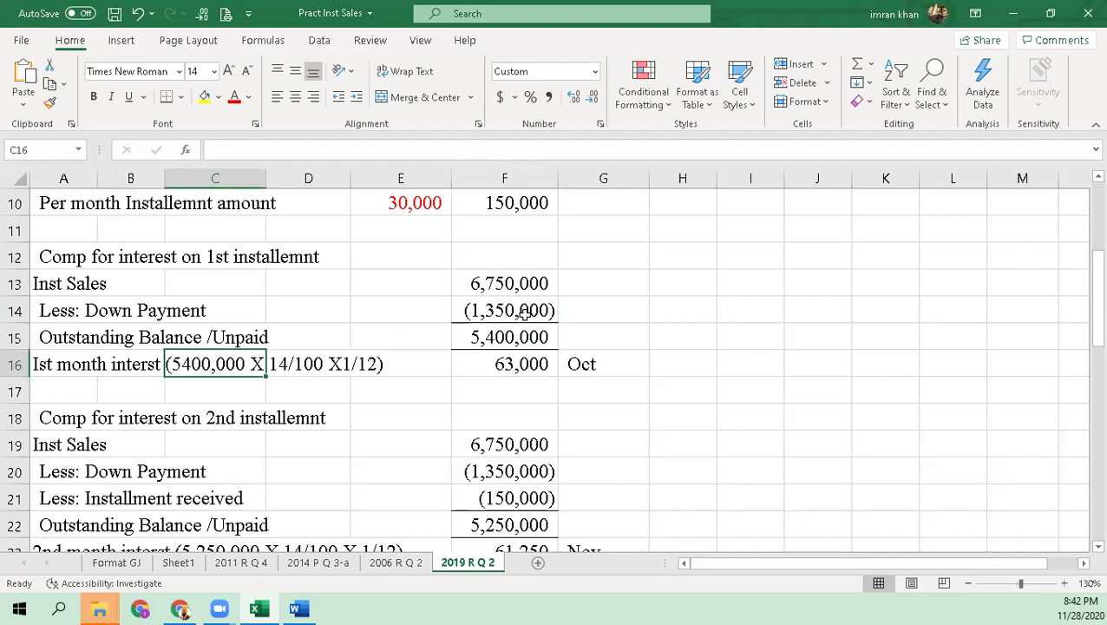
key("Right")
key("Left")
key("Right")
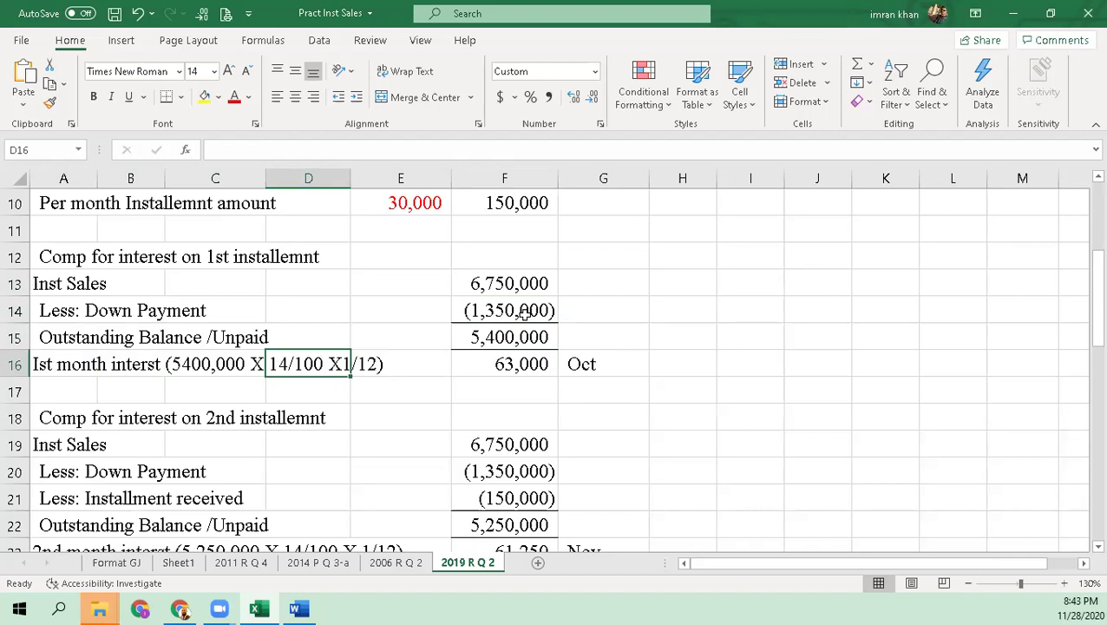
key("Right")
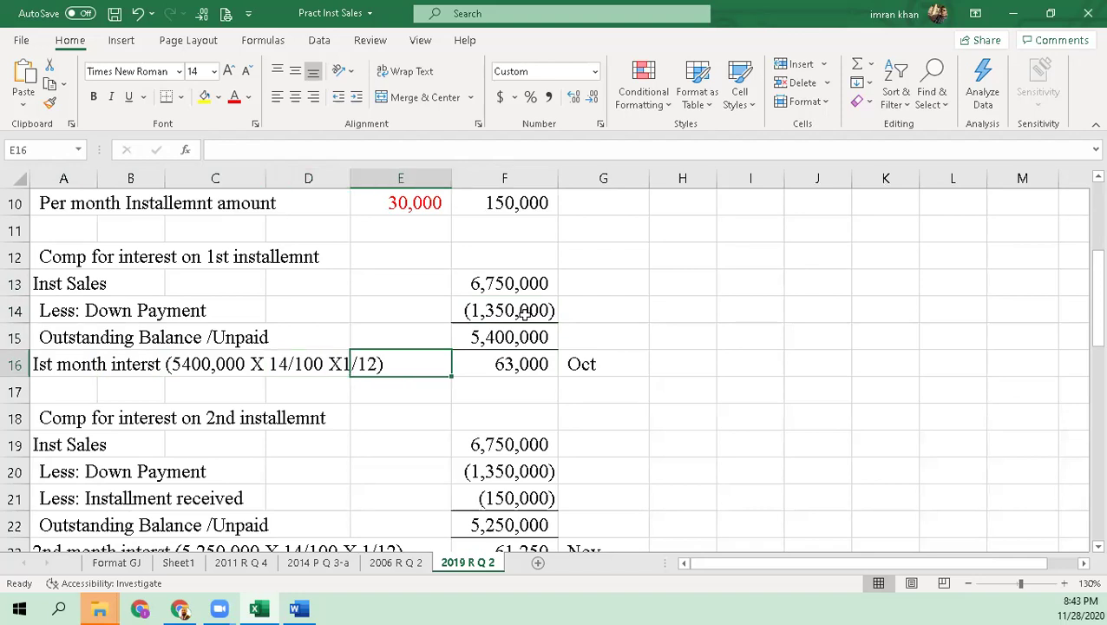
key("Down")
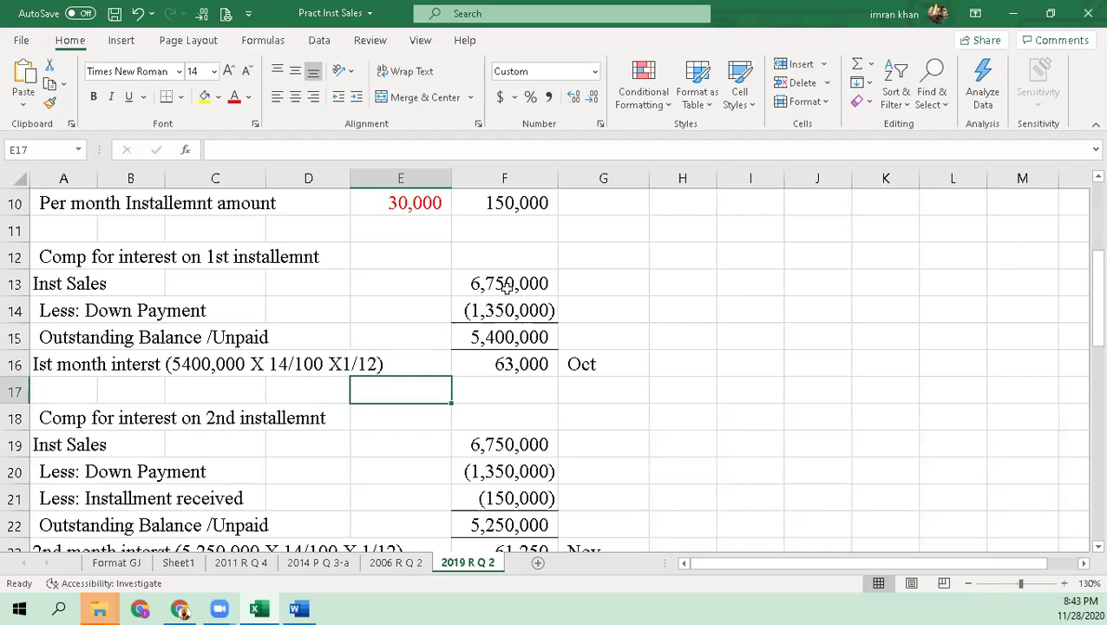
left_click(492, 338)
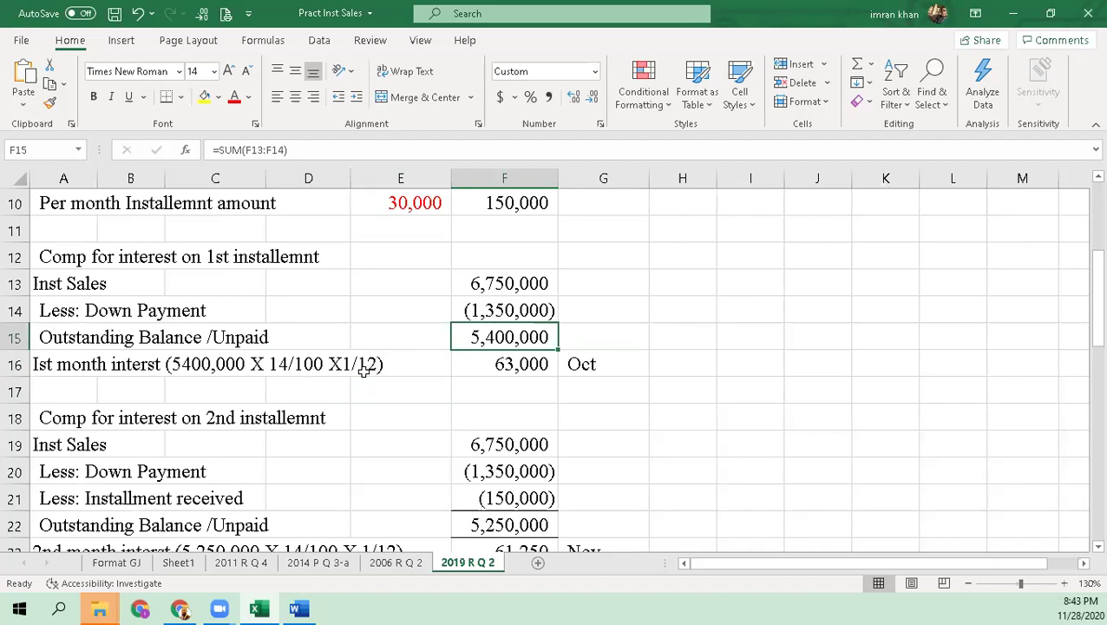
left_click(531, 363)
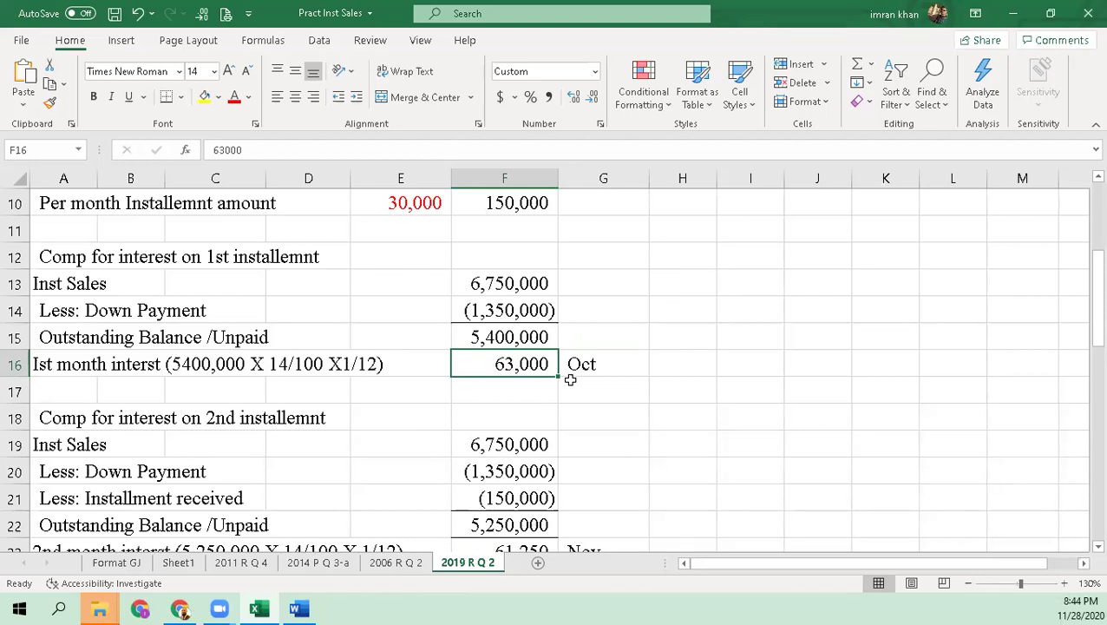
- Review the second-installment computation from installment sales in F19 through the installment received in F21 to the outstanding balance formula in F22
left_click(518, 445)
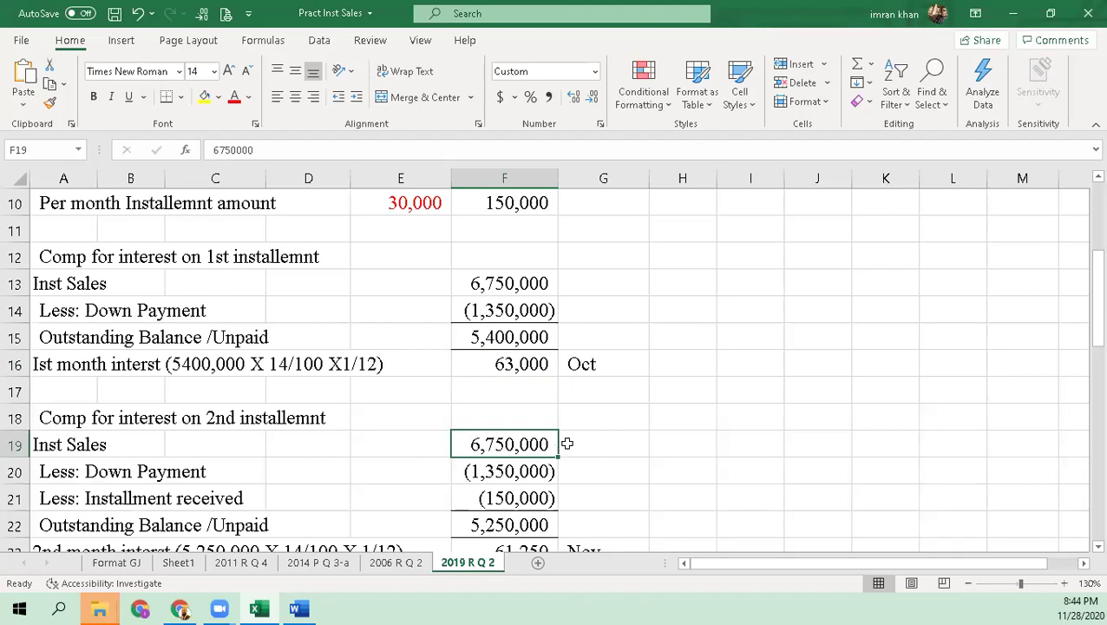
left_click(541, 471)
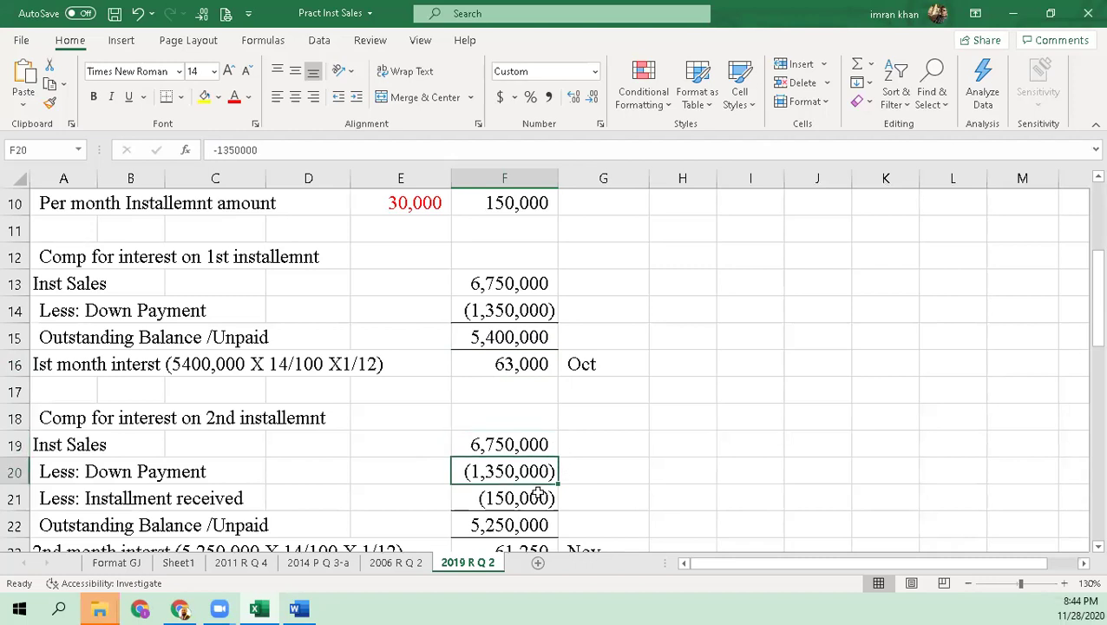
left_click(539, 494)
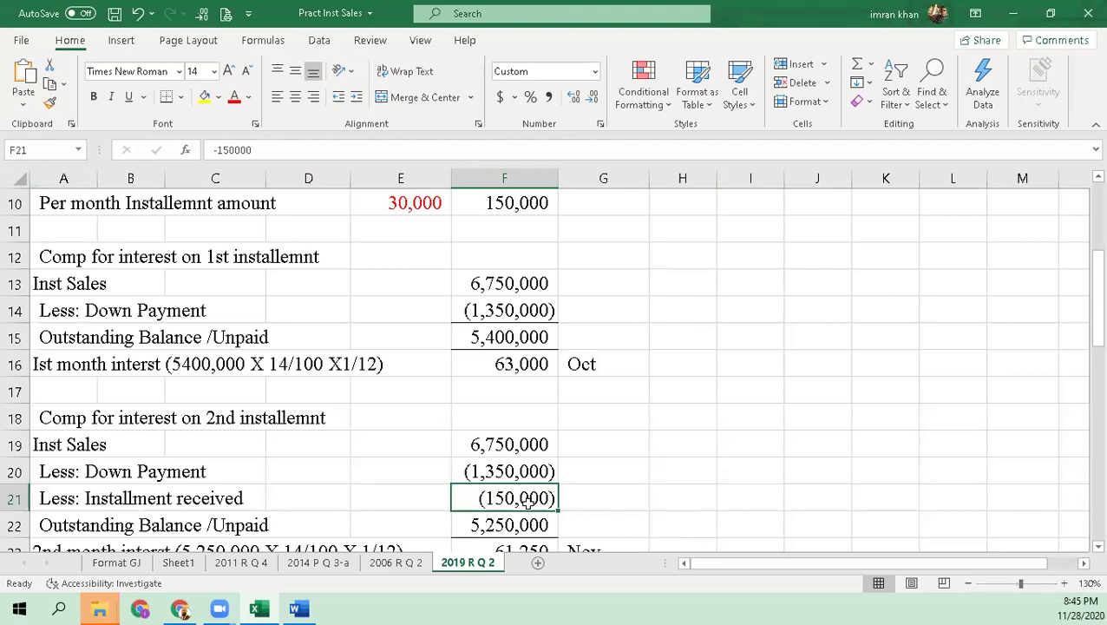
left_click(606, 498)
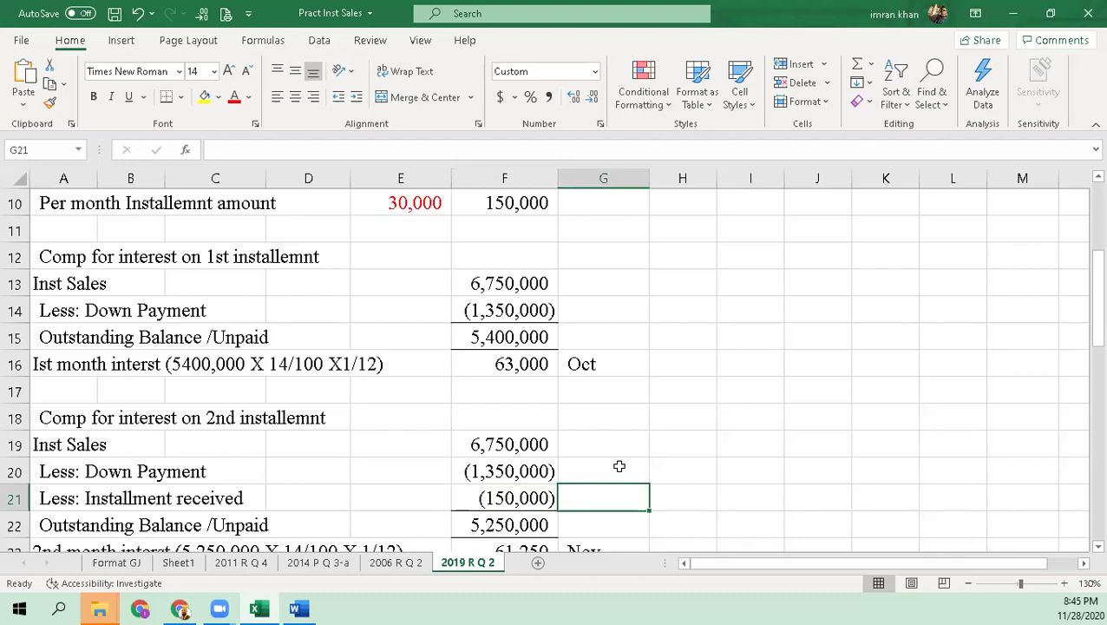
key("Left")
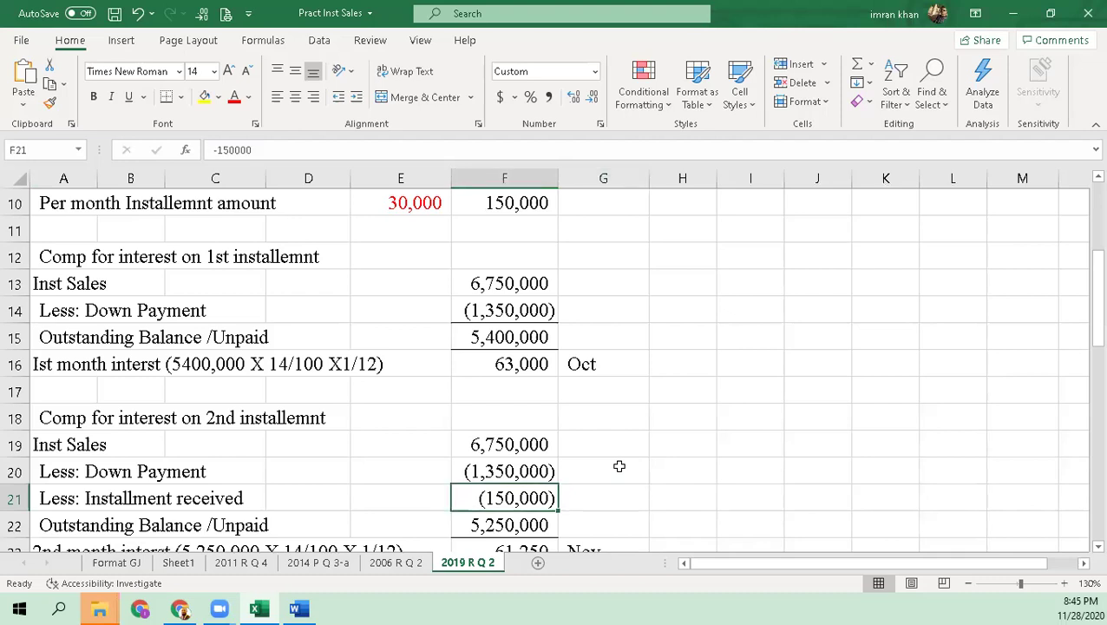
key("Left")
key("Down")
key("Right")
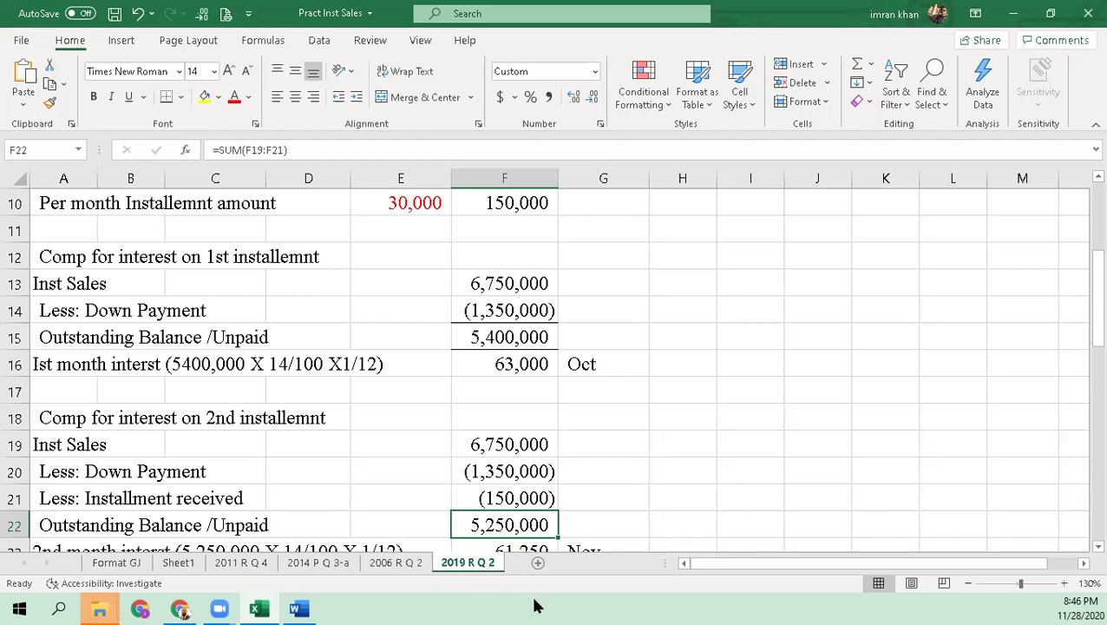
- Examine the second-month interest expression in row 23 and its November interest amount in F23
scroll(554, 499, "down", 1)
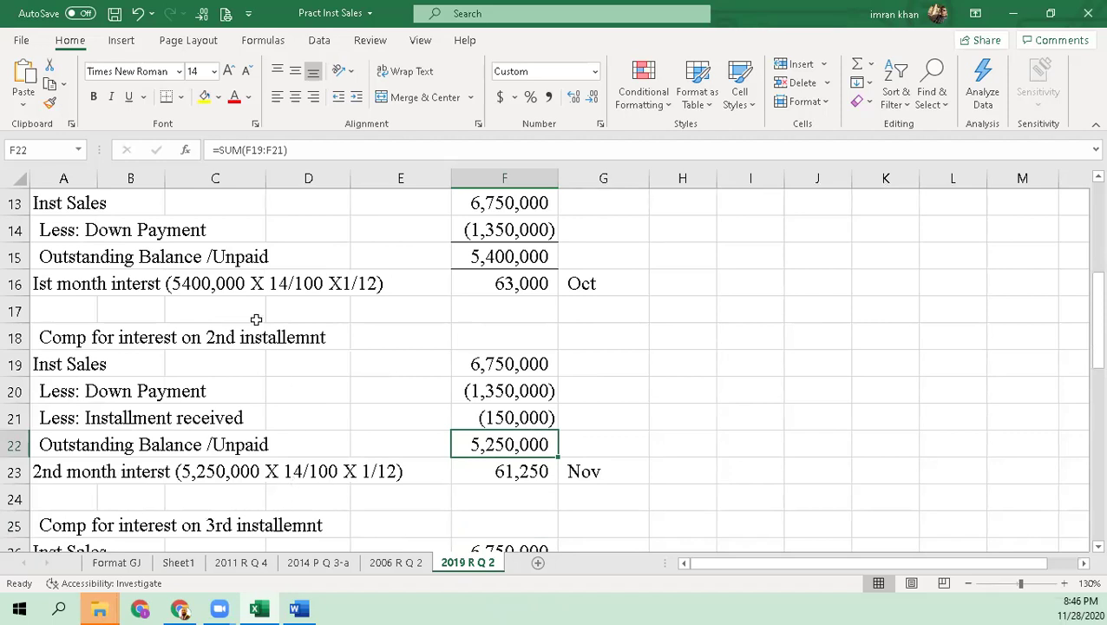
left_click(231, 352)
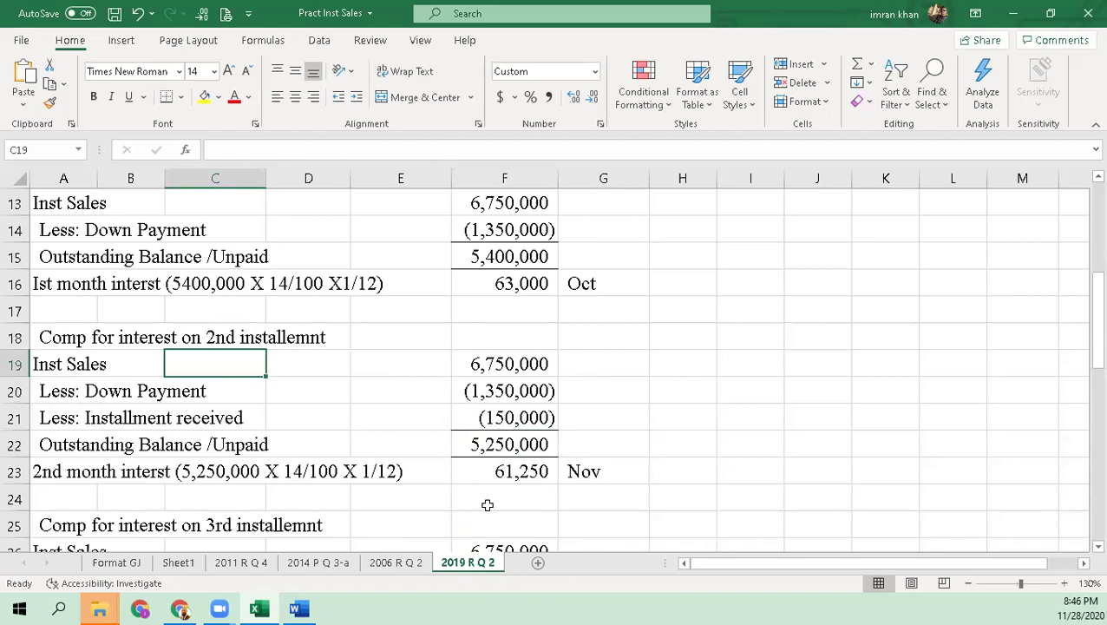
key("Down")
key("Down")
key("Down")
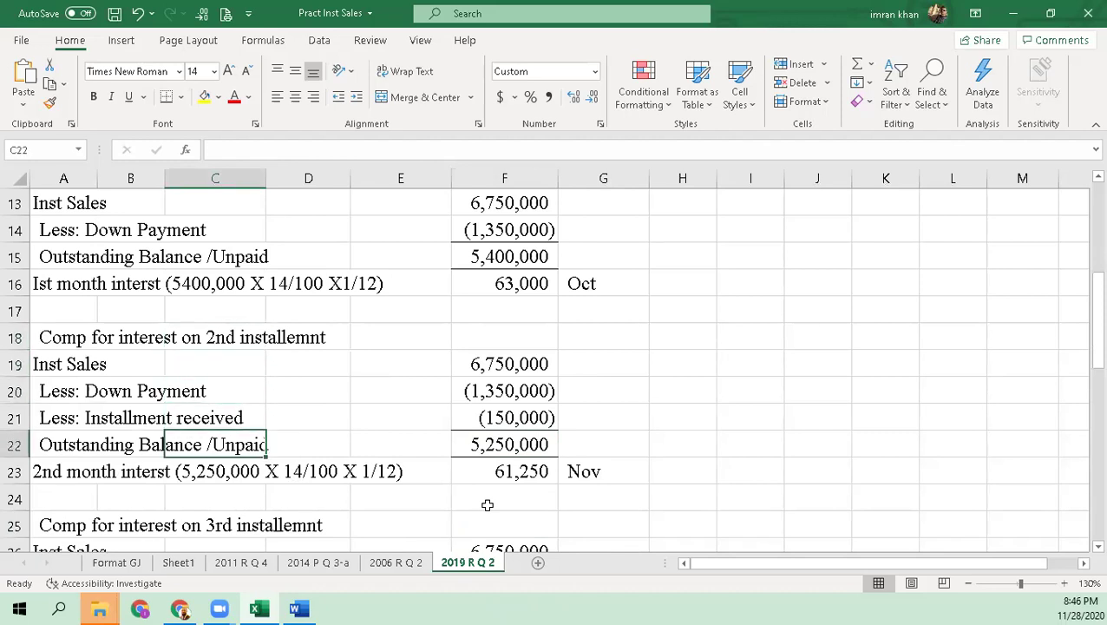
key("Down")
key("Right")
key("Right")
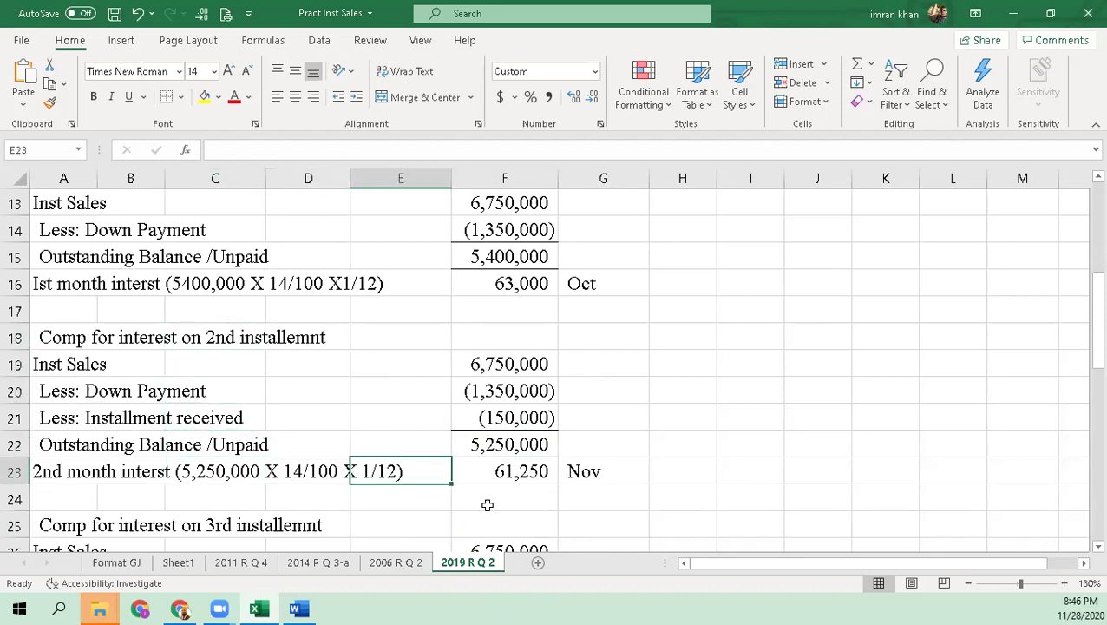
key("Right")
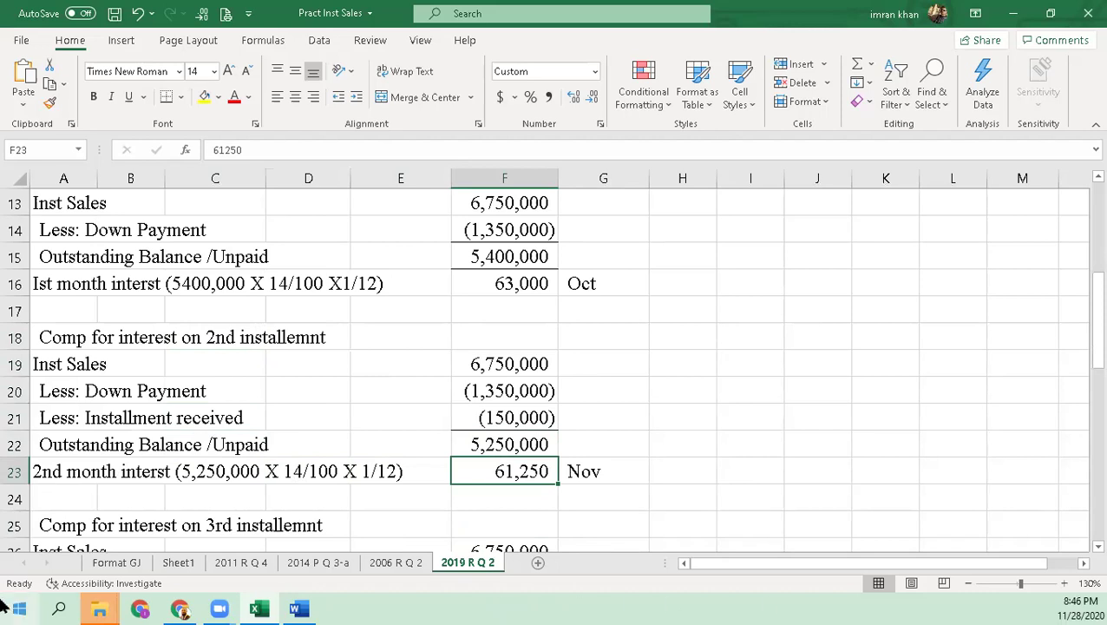
- Compare the October interest in F16 with the November interest in F23, considering the balance in F15 and the installment received in F21
left_click(509, 250)
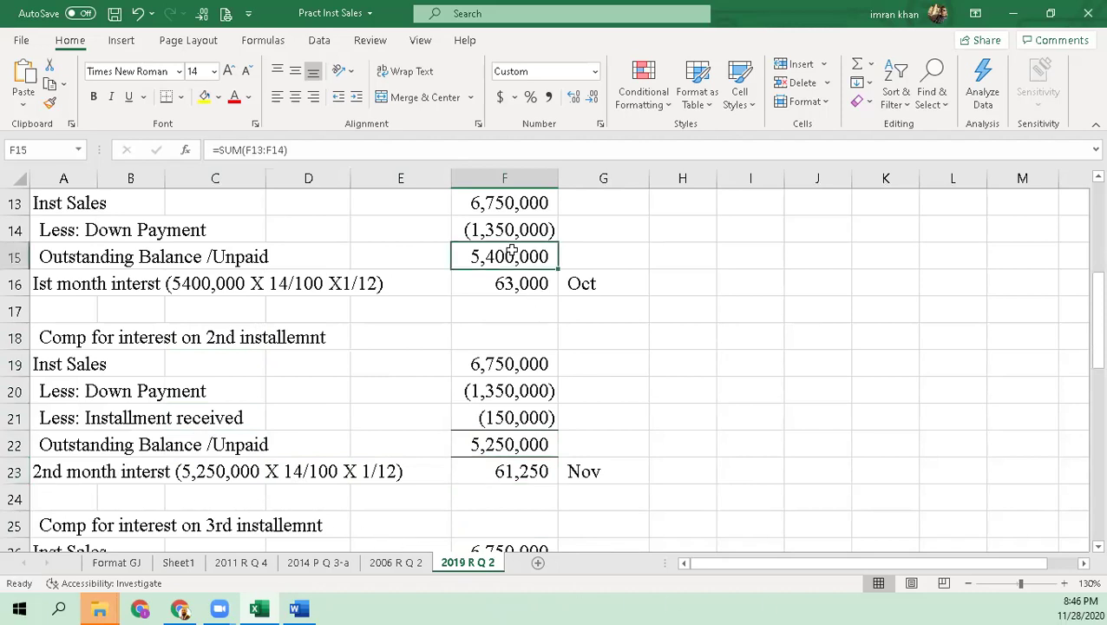
left_click(514, 278)
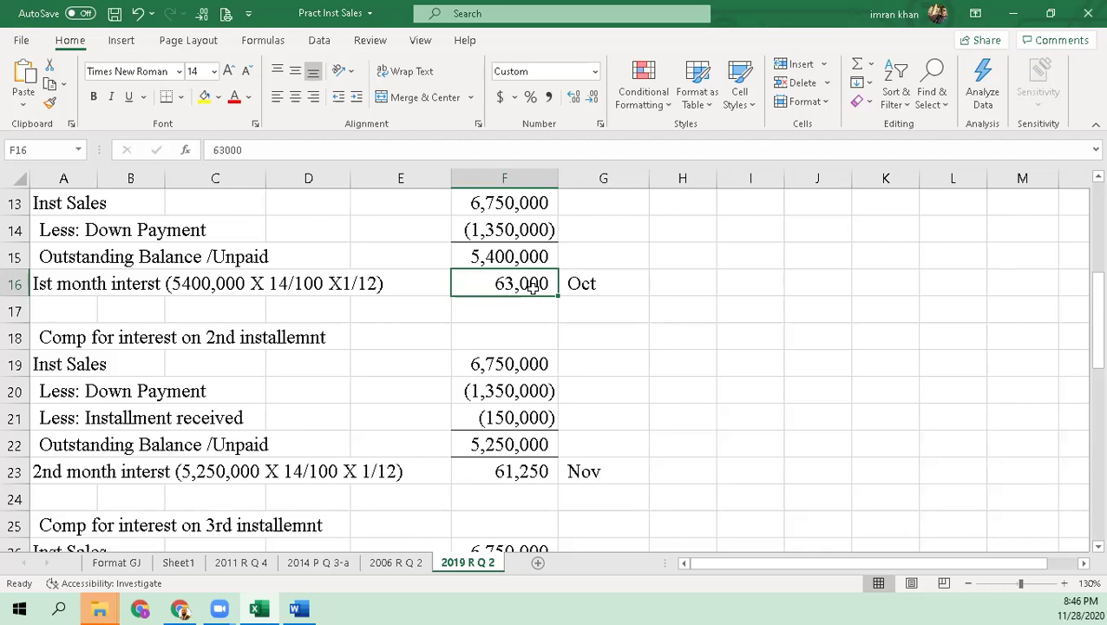
left_click(536, 474)
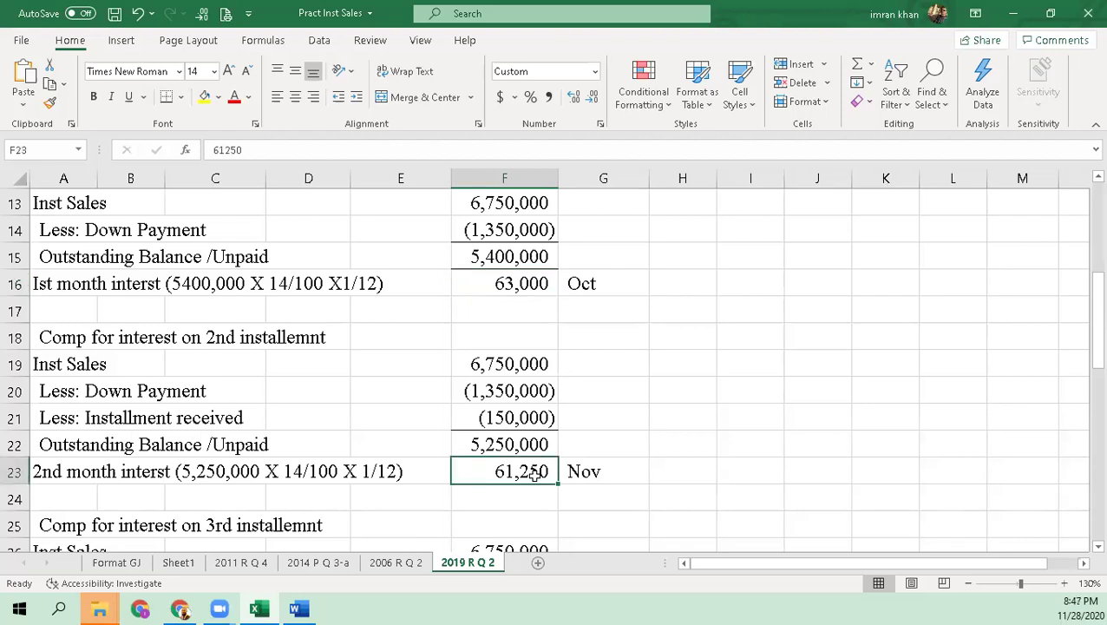
left_click(516, 418)
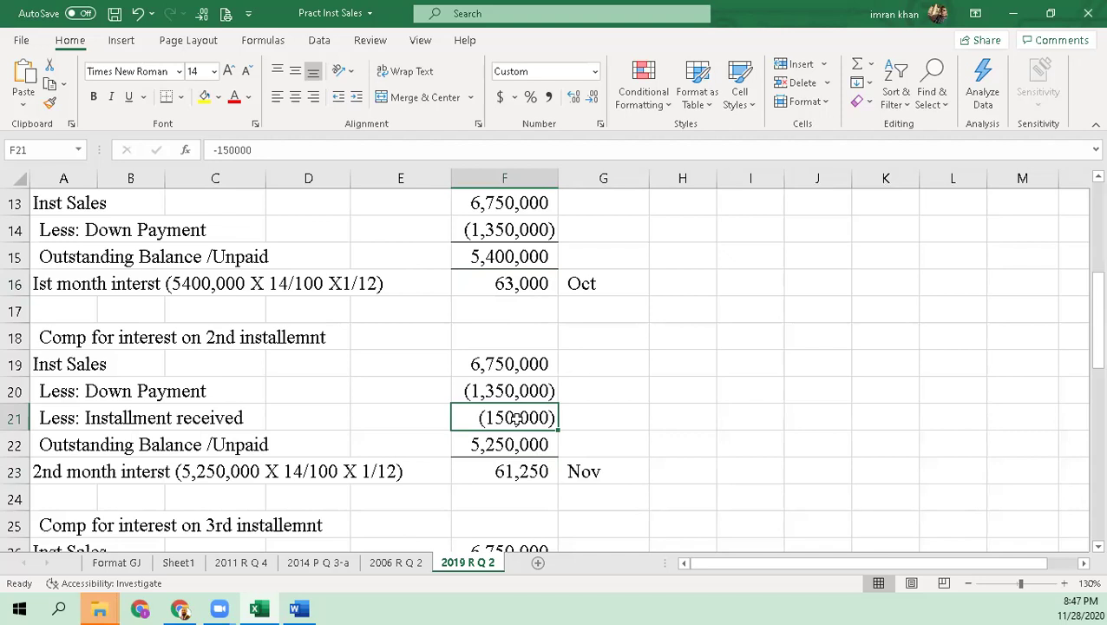
left_click(536, 471)
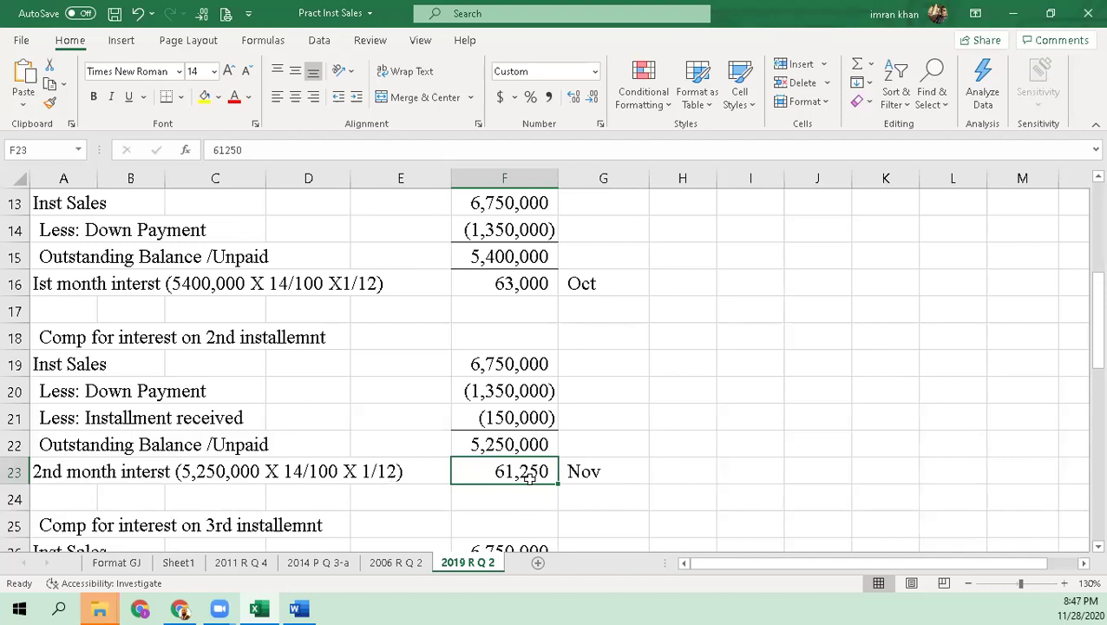
left_click(518, 284)
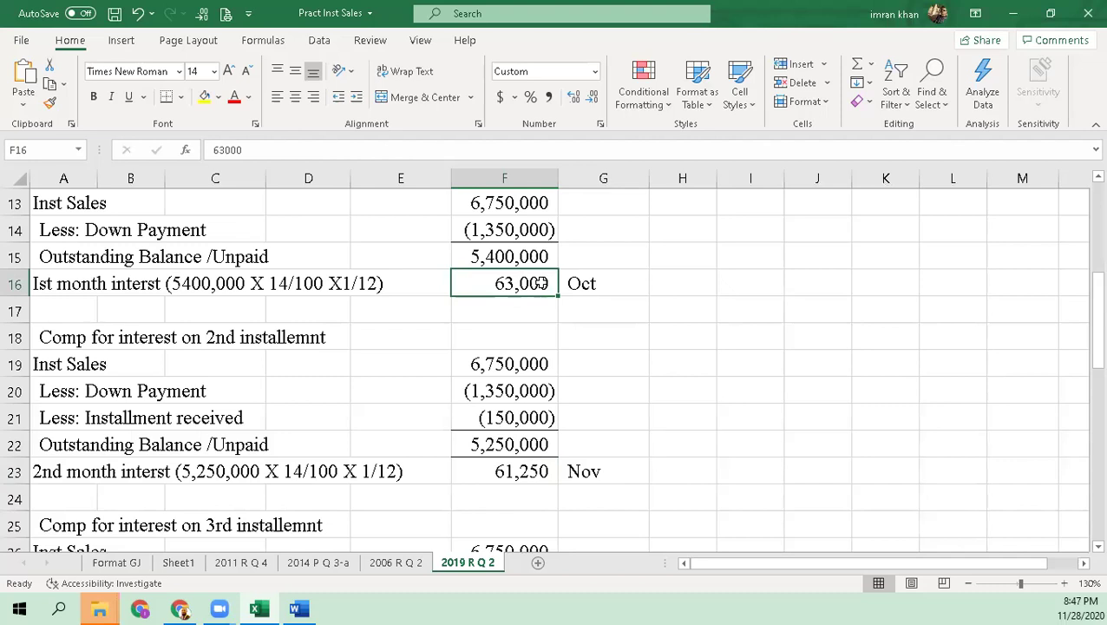
- Review the November interest in F23 and the start of the third-installment computation, from its heading to the down payment in F27
left_click(538, 472)
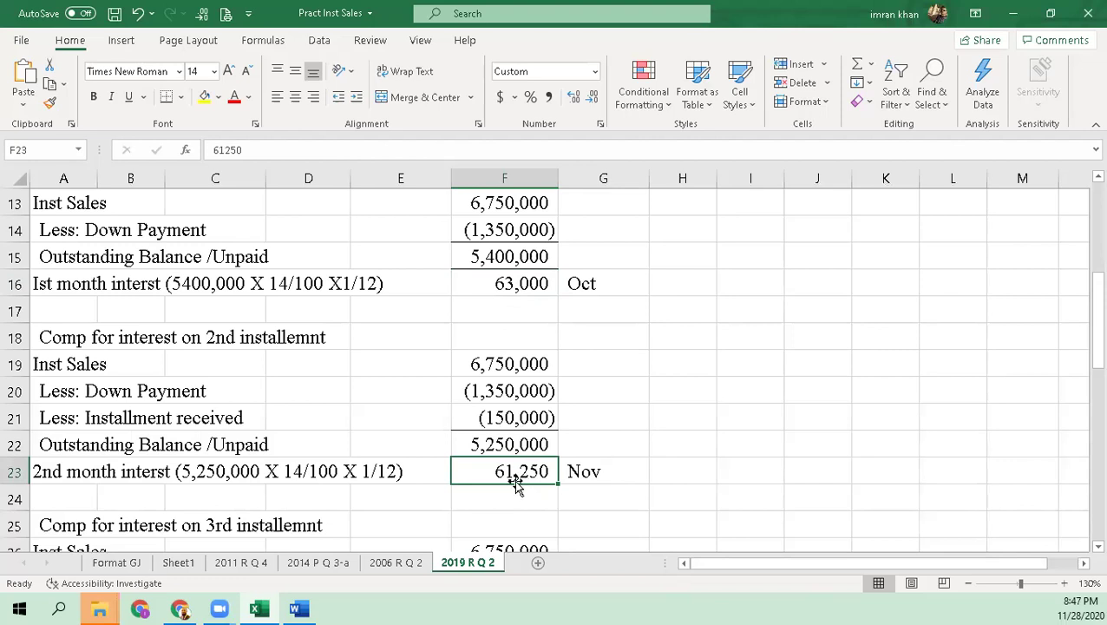
scroll(531, 460, "down", 3)
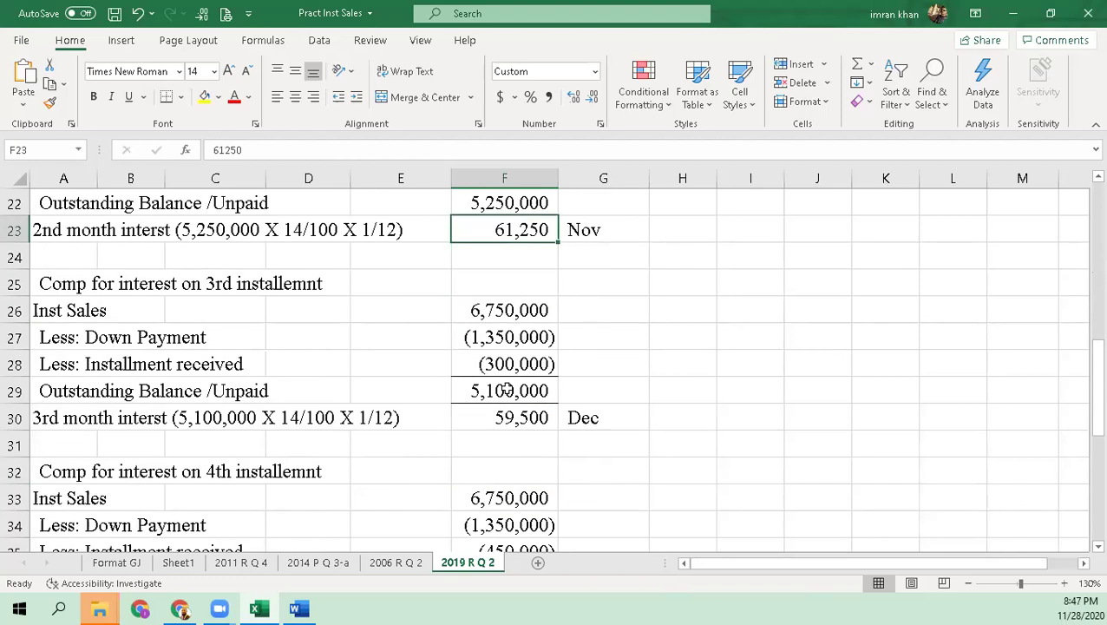
left_click(187, 280)
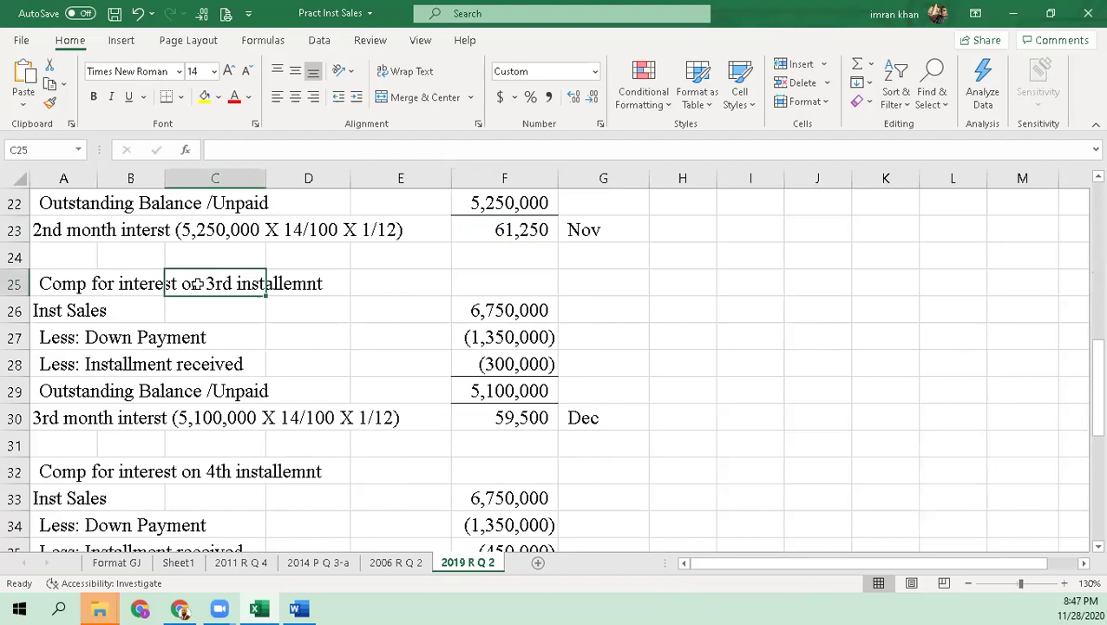
left_click(500, 307)
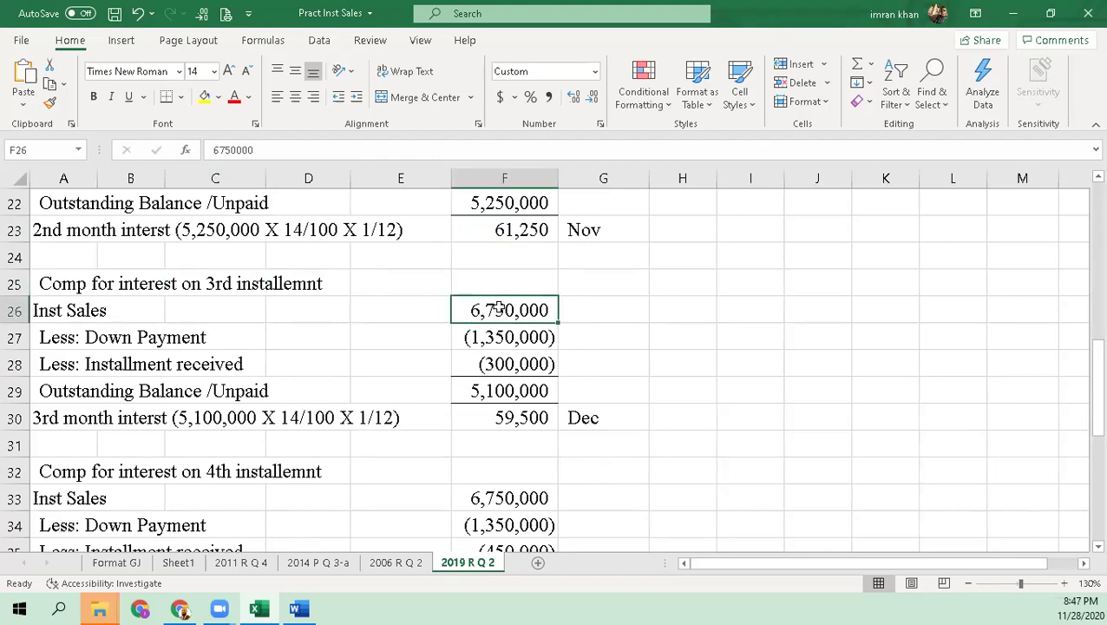
left_click(510, 335)
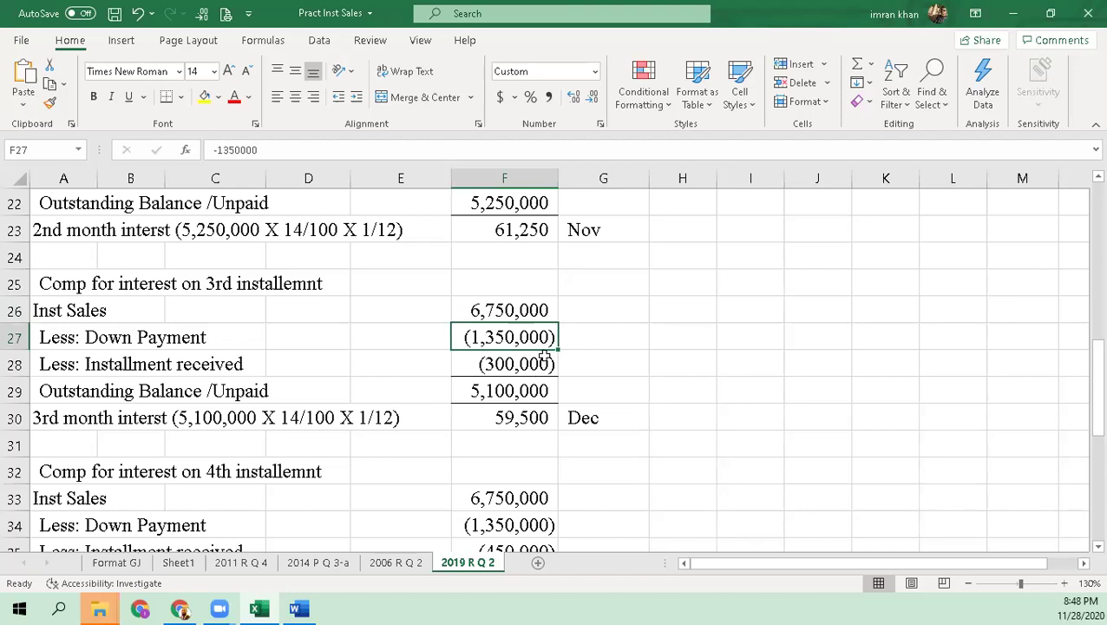
- Relate the monthly installment formula in F10 to the third computation's installments received in F28, alongside the down payment in F27
scroll(544, 355, "up", 6)
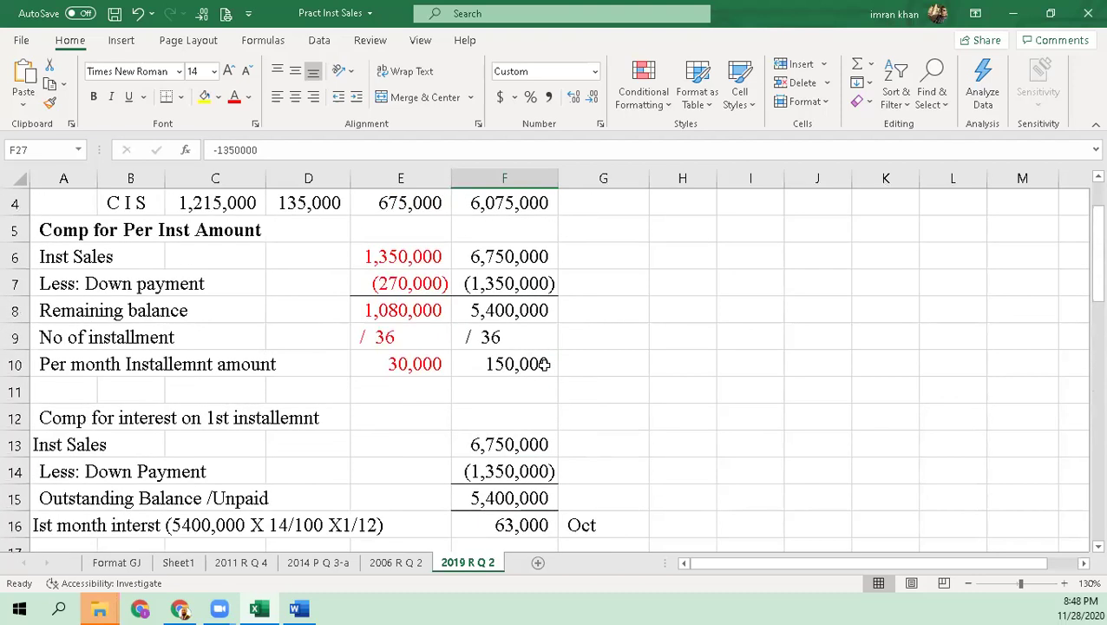
left_click(535, 364)
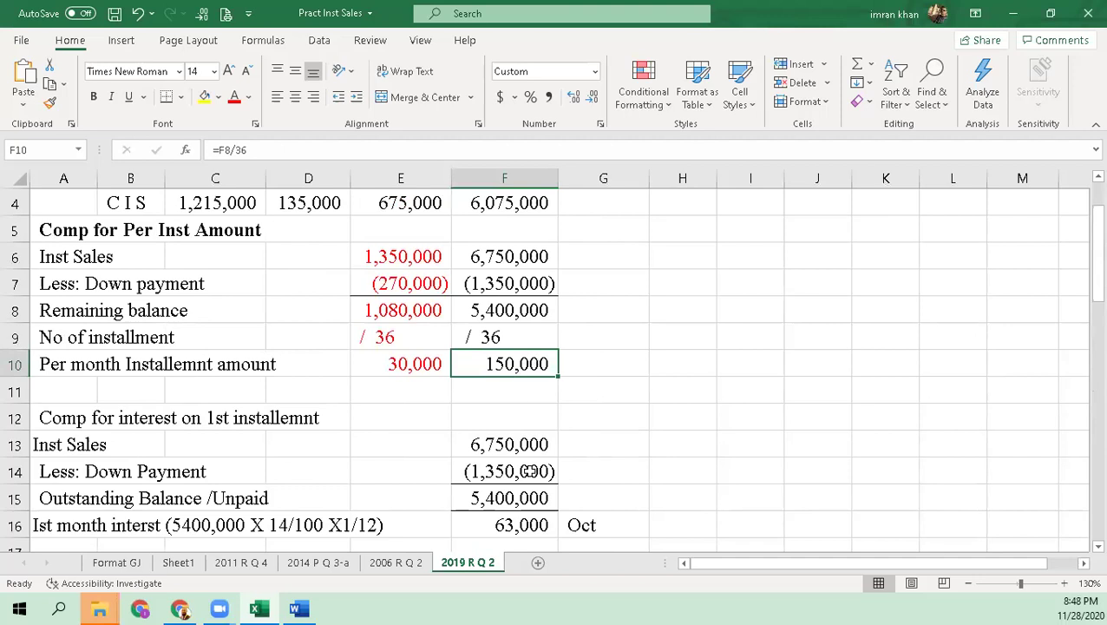
scroll(537, 444, "down", 4)
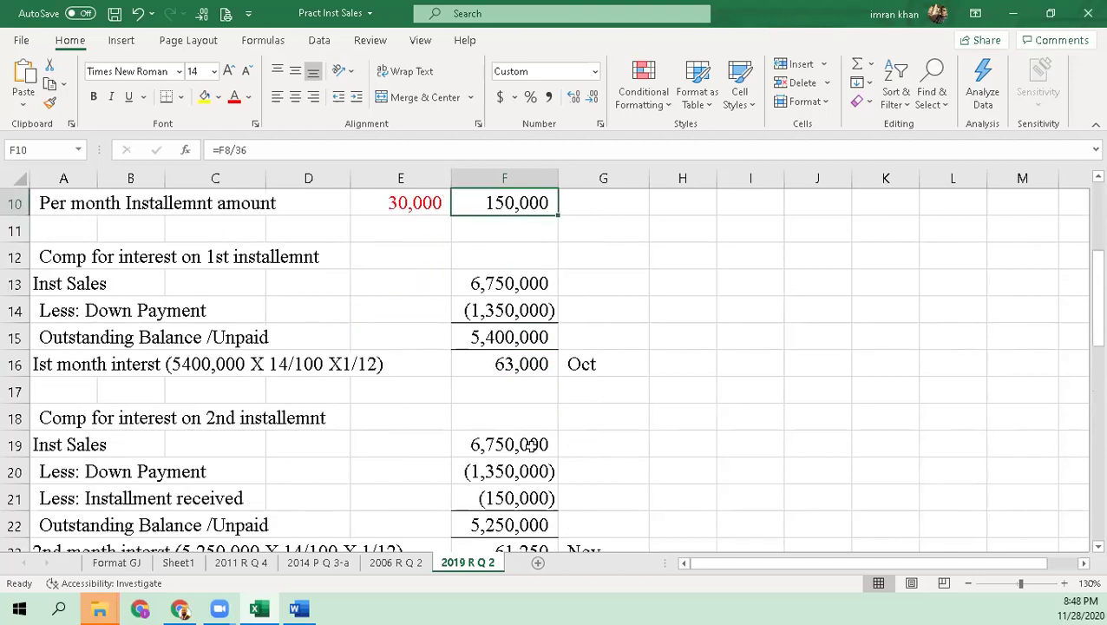
left_click(519, 521)
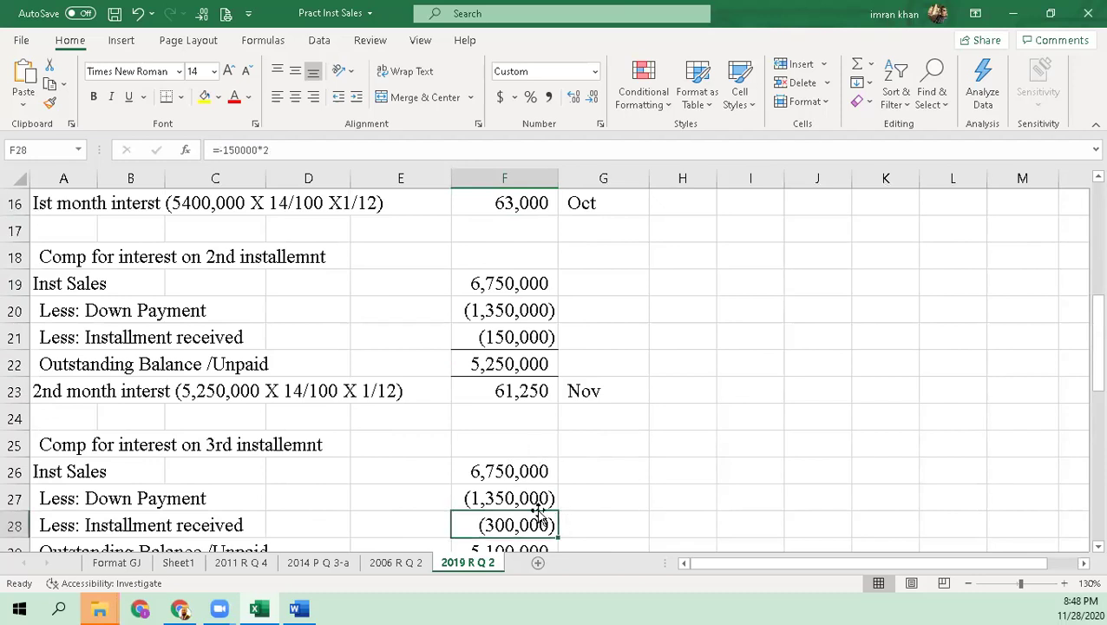
left_click(543, 497)
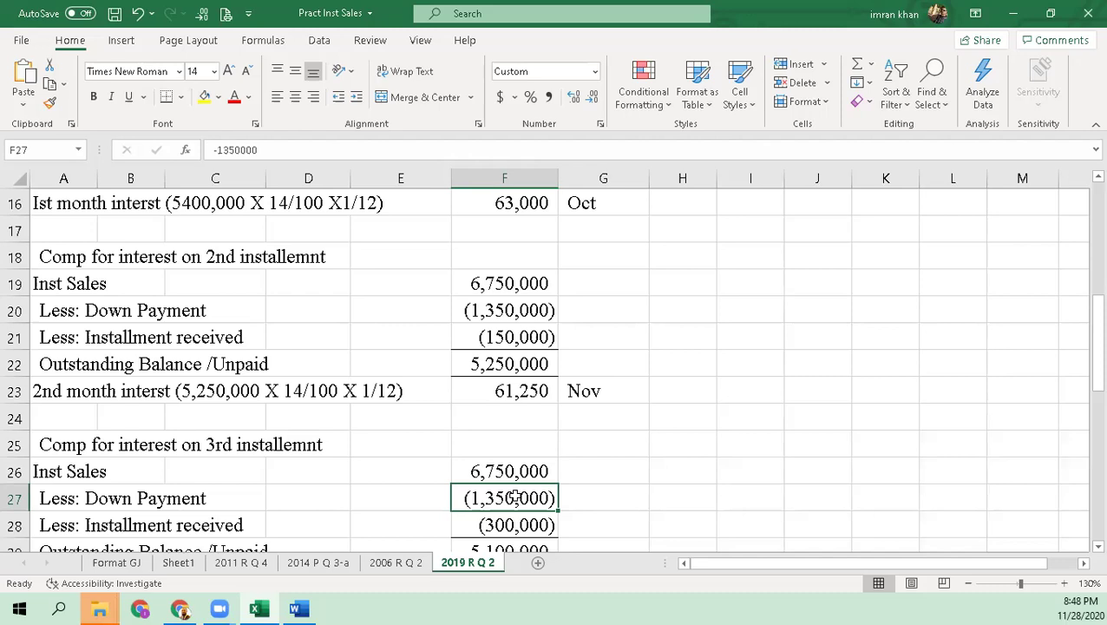
left_click(508, 523)
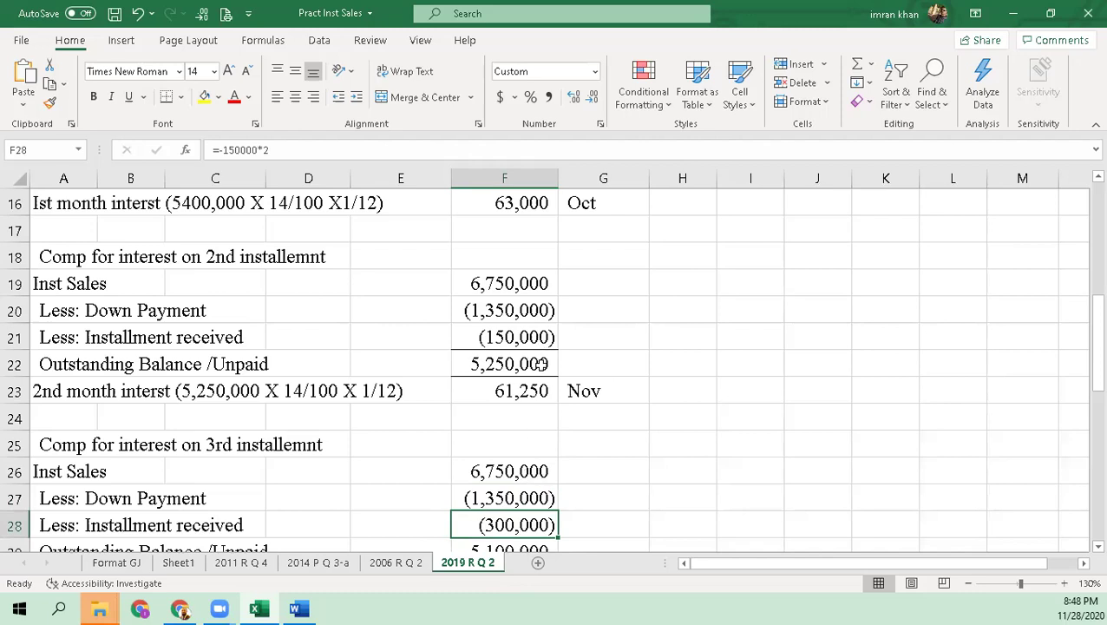
- Examine the December interest in F30 and the fourth-month interest in F37 with their supporting balance computations
scroll(541, 365, "down", 2)
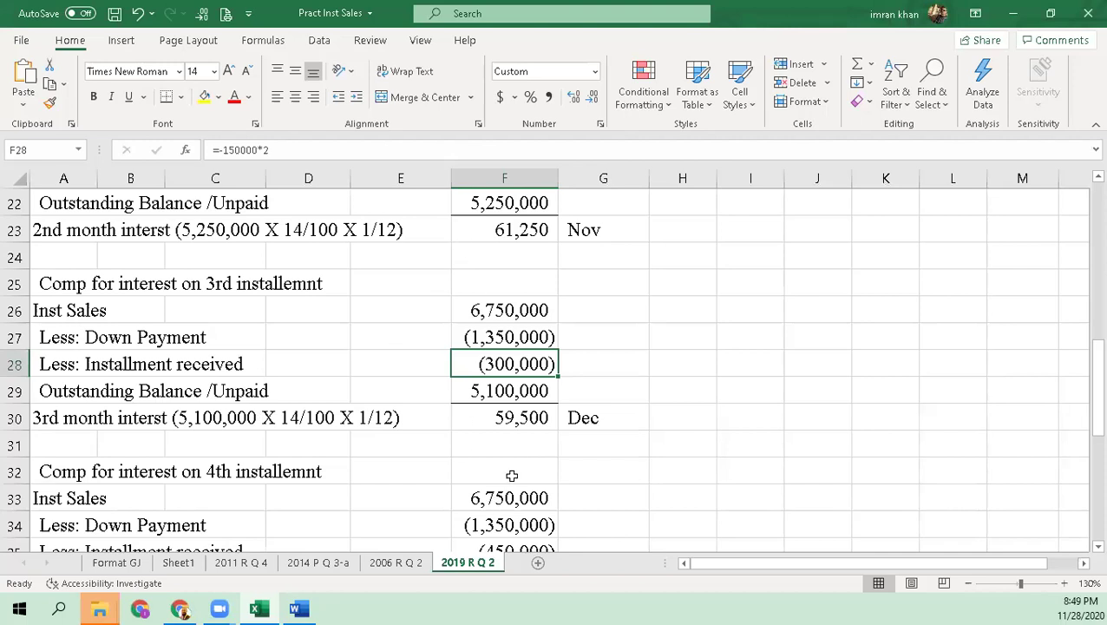
left_click(536, 422)
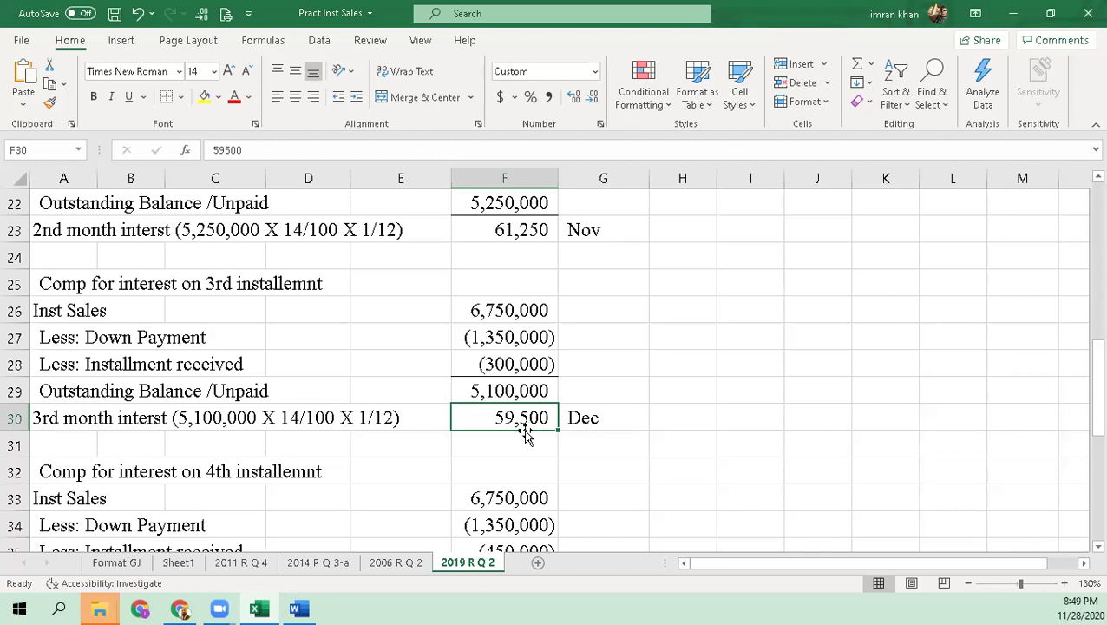
scroll(475, 482, "down", 3)
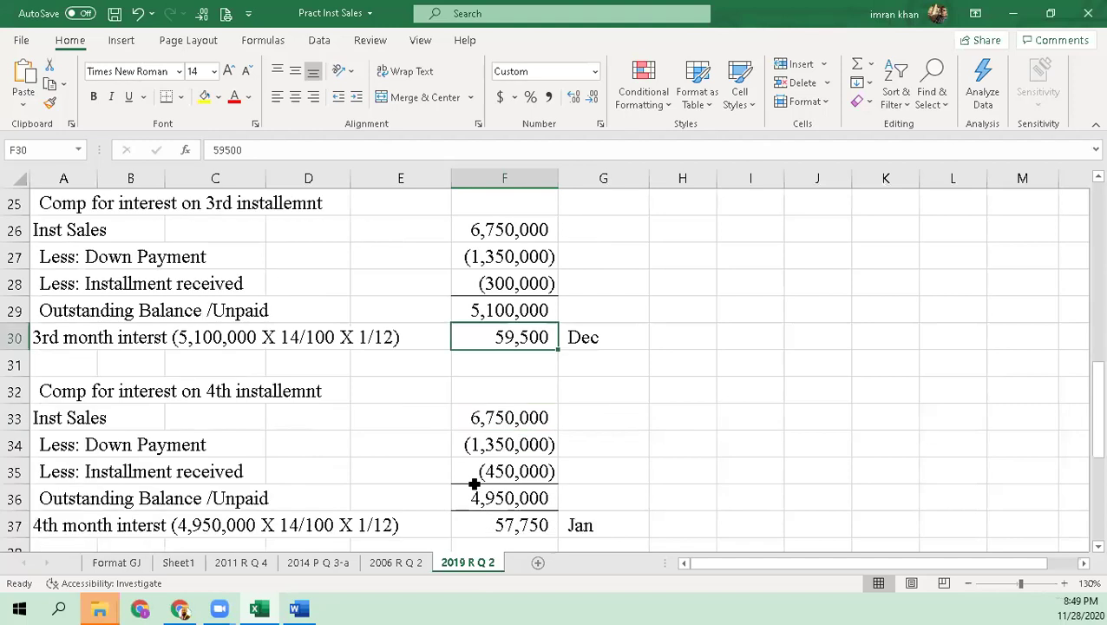
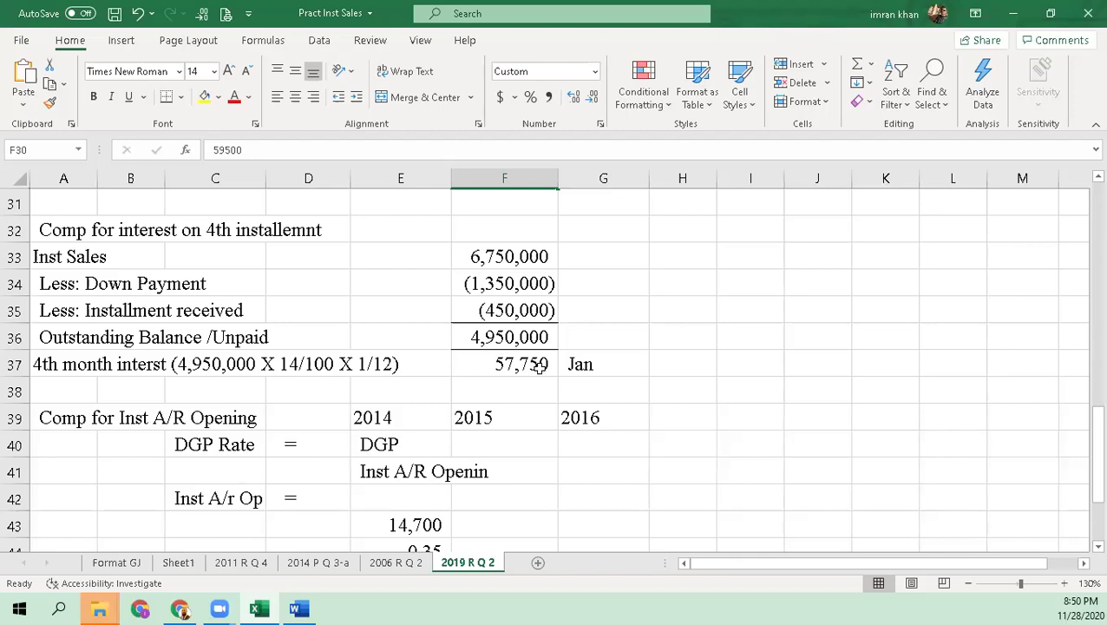
left_click(511, 360)
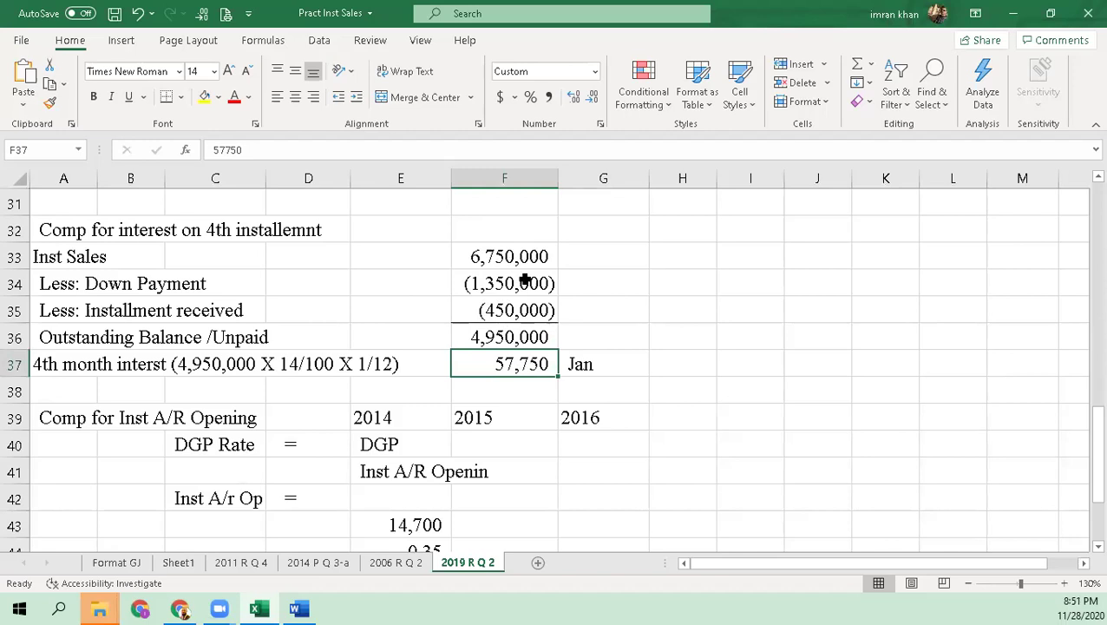
- Trace the month labels beside each interest amount in column G, checking January in G37 against October, November and December
left_click(589, 367)
scroll(703, 390, "up", 8)
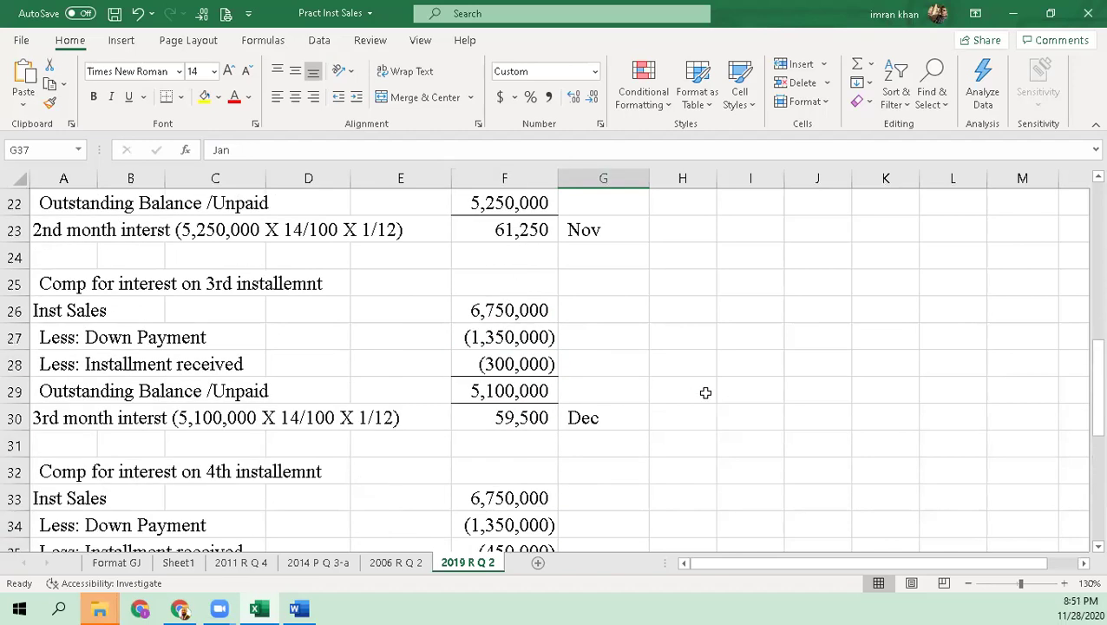
left_click(597, 445)
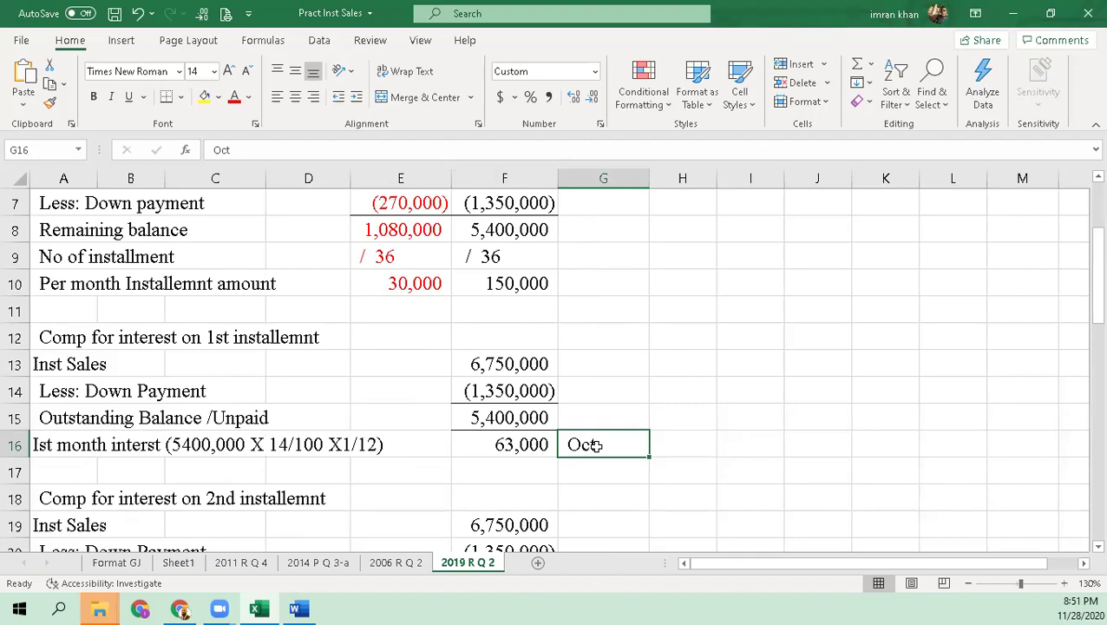
scroll(685, 452, "down", 3)
left_click(604, 392)
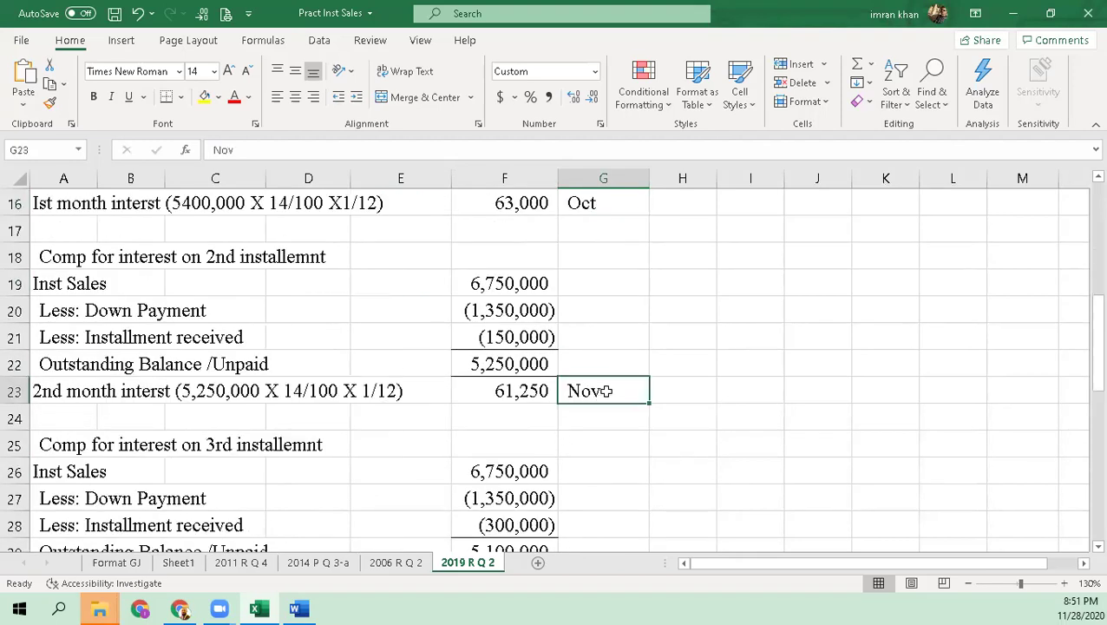
scroll(633, 371, "down", 2)
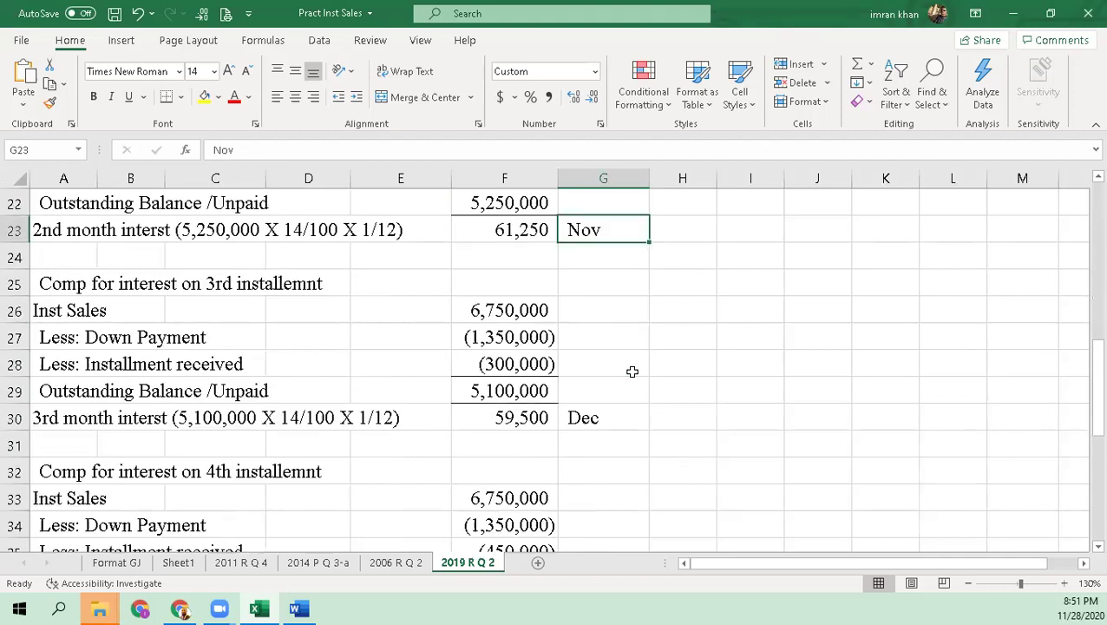
left_click(589, 418)
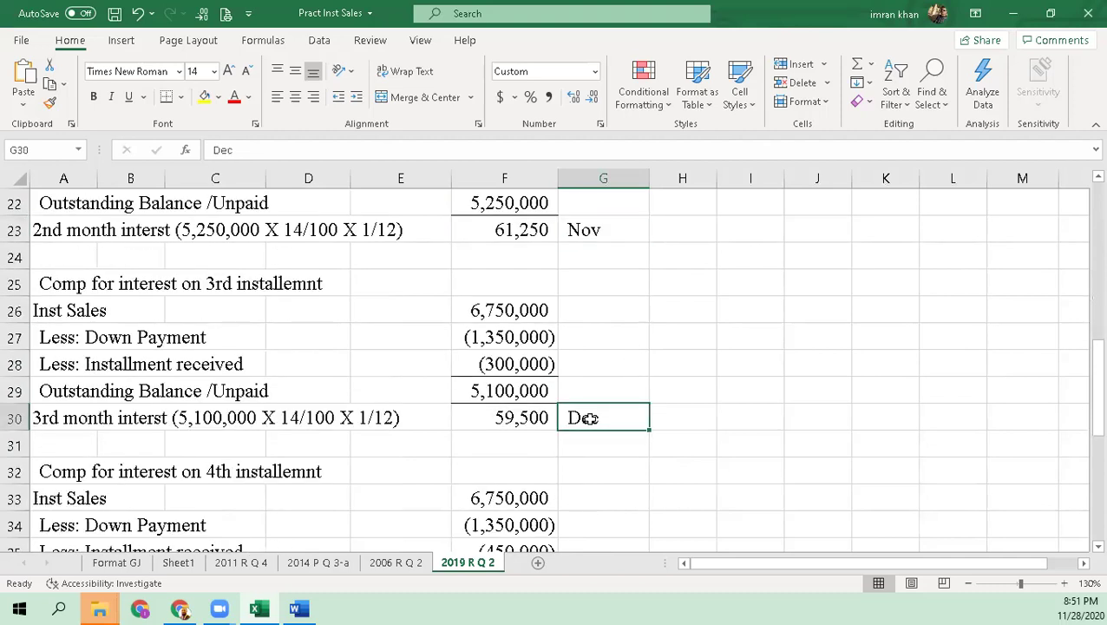
scroll(663, 404, "down", 2)
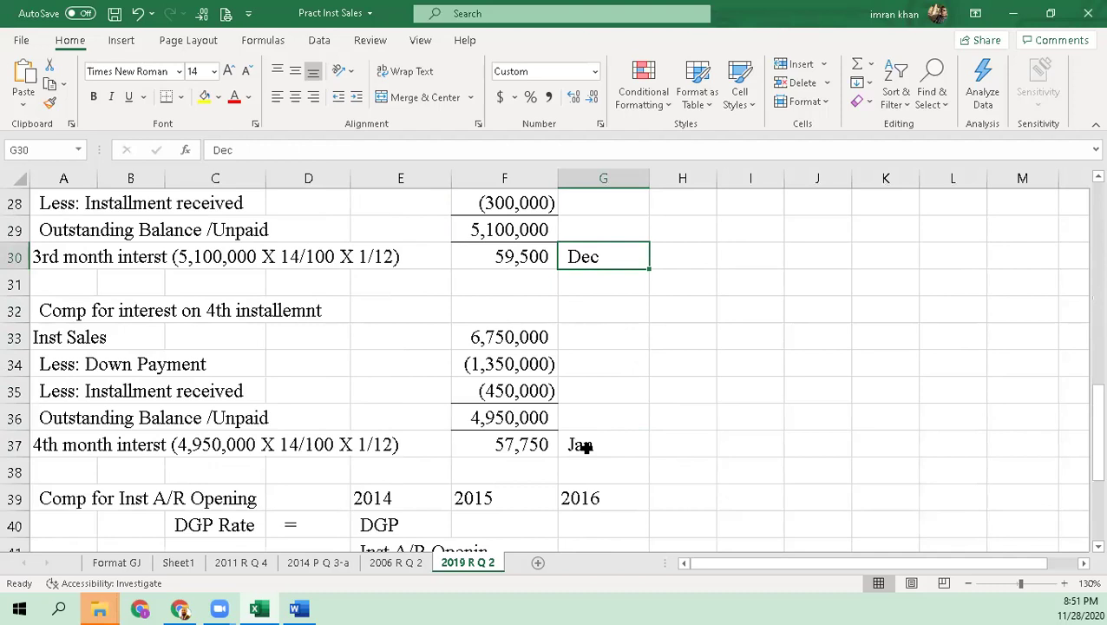
- Review the fourth-installment computation from the down payment in F34 and installments received in F35 to the January interest in F37
left_click(524, 366)
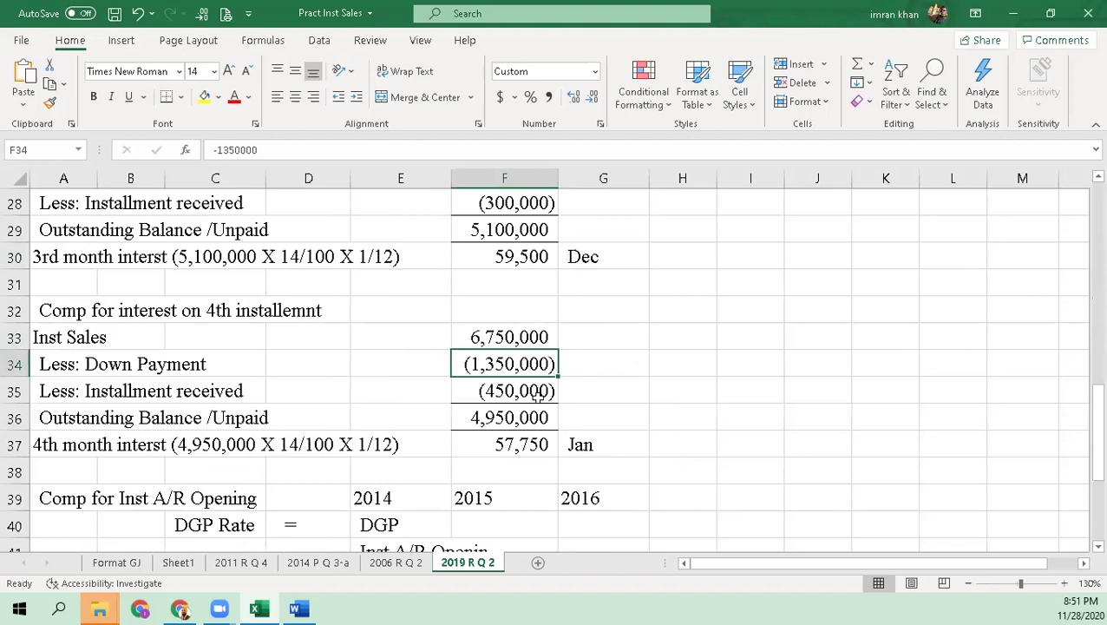
left_click(539, 390)
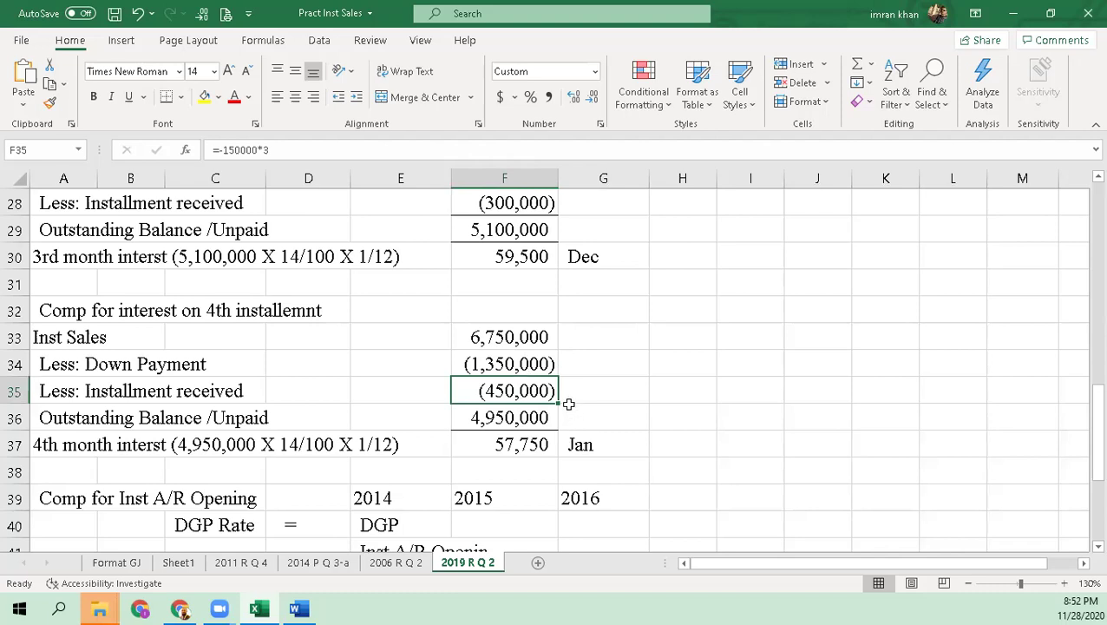
scroll(568, 404, "up", 2)
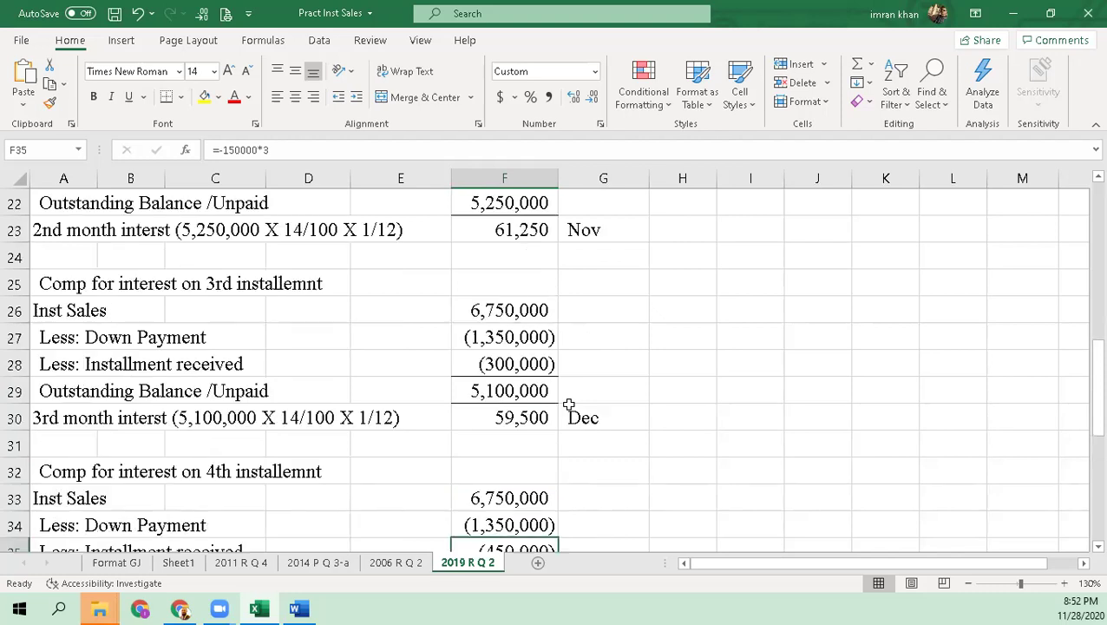
scroll(569, 403, "down", 3)
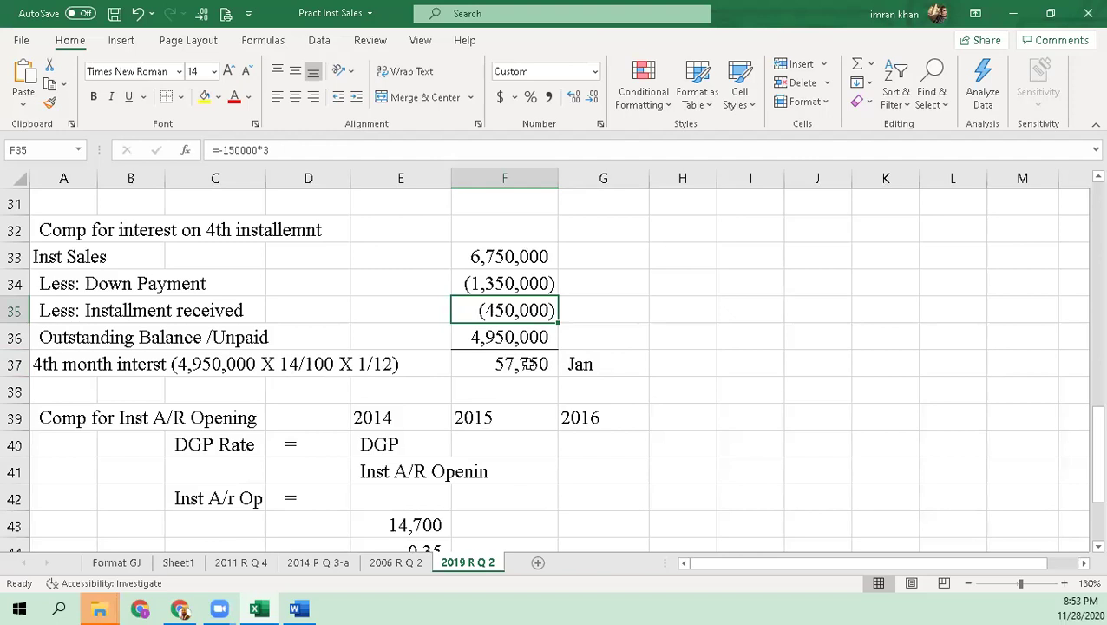
left_click(527, 364)
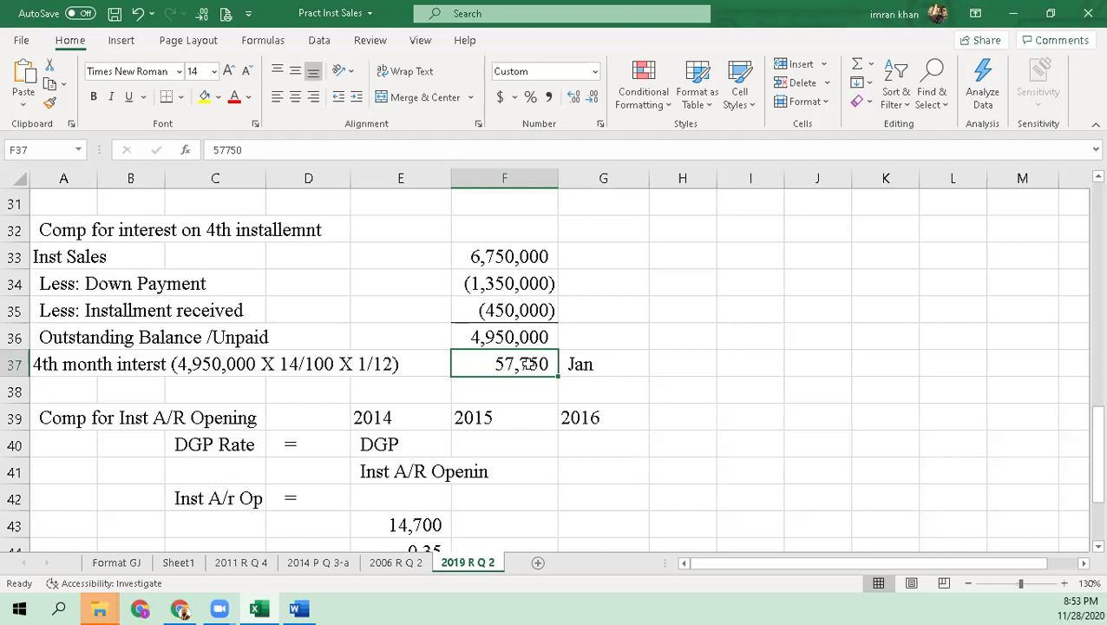
left_click(508, 416)
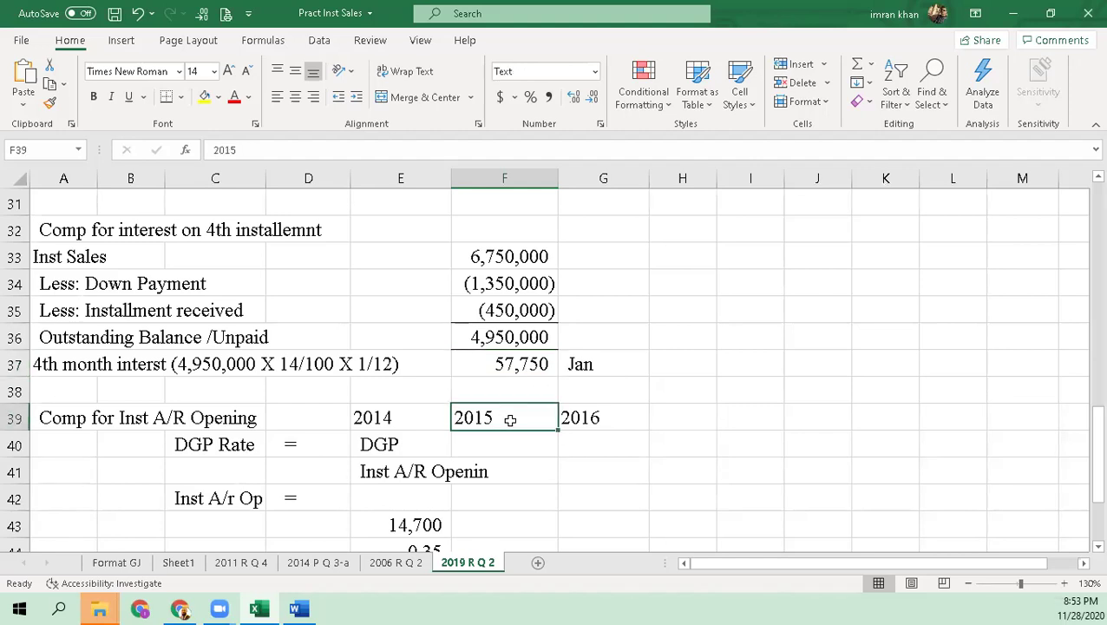